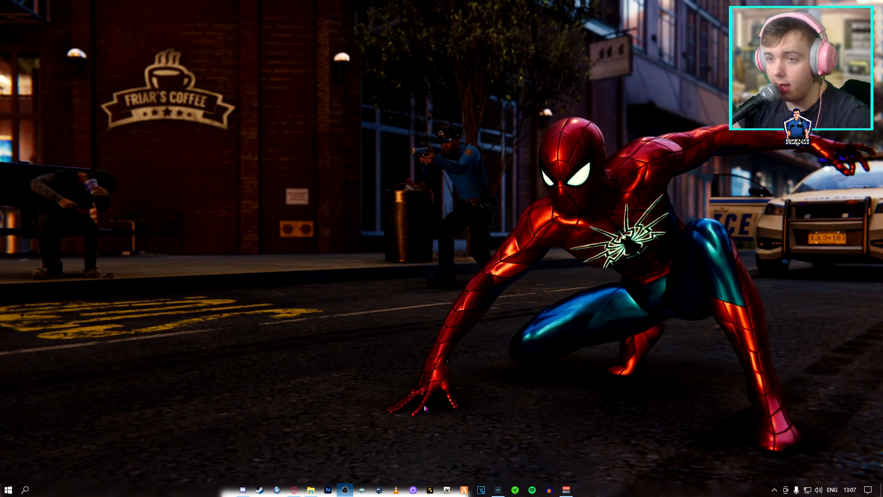
pyautogui.press('super')
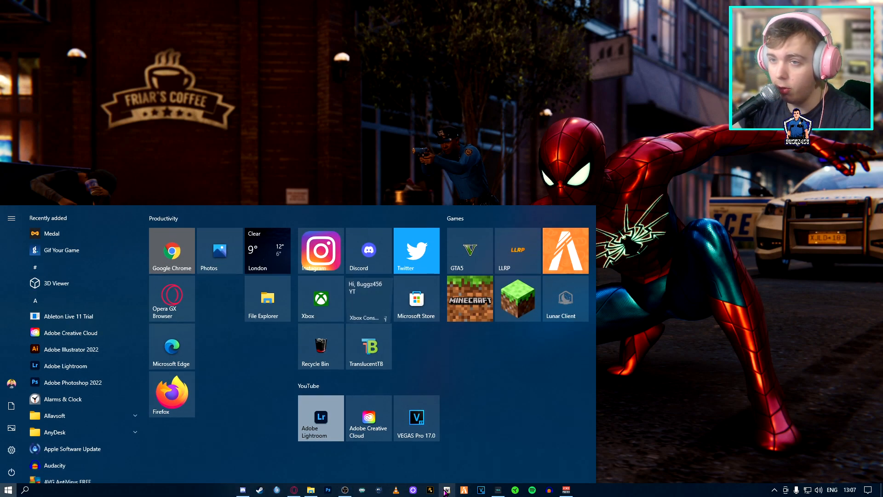
pyautogui.press('super')
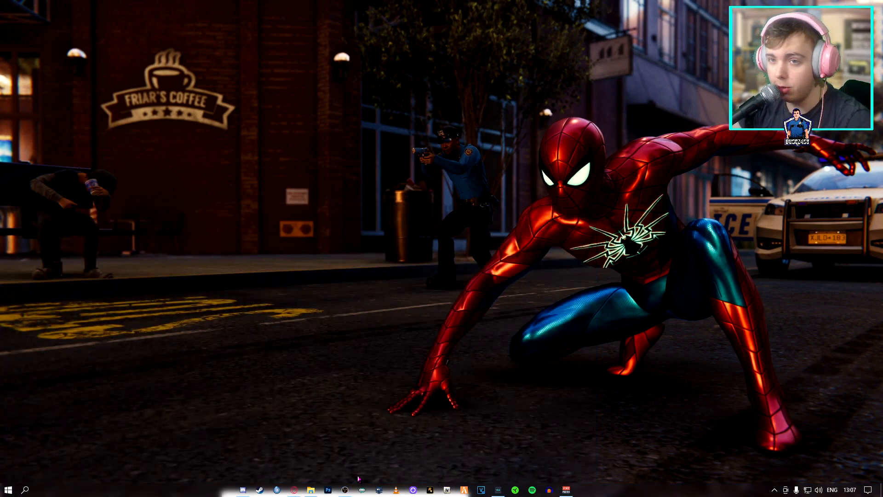
# - Switch to Opera and review the Emergency Lighting System IV V8.51 and Liberty City Police Department Pack mod pages
pyautogui.click(294, 490)
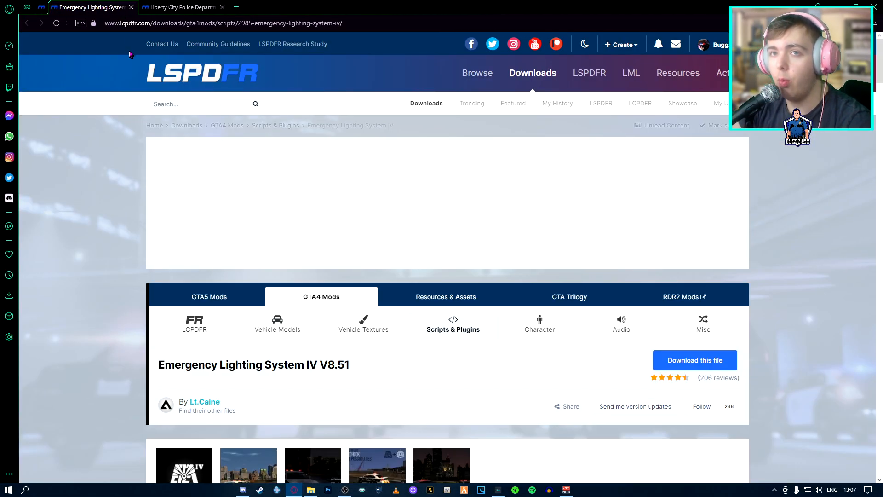
pyautogui.scroll(-2, 270, 313)
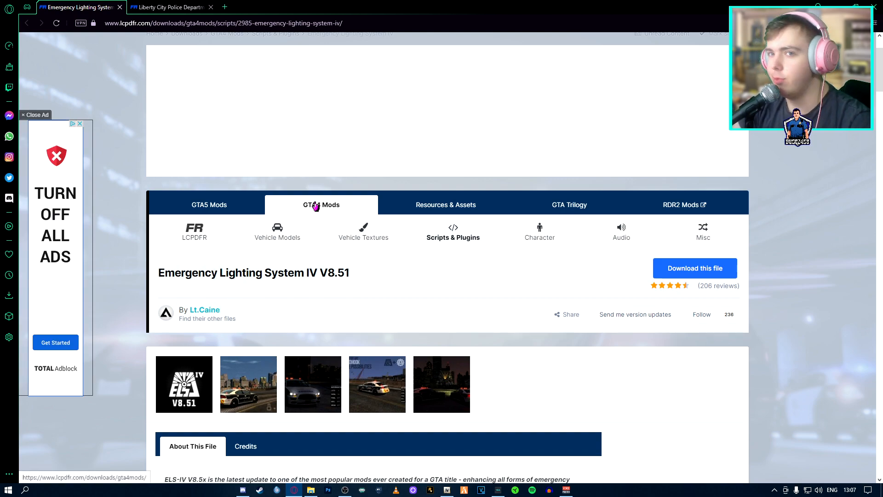
pyautogui.click(157, 4)
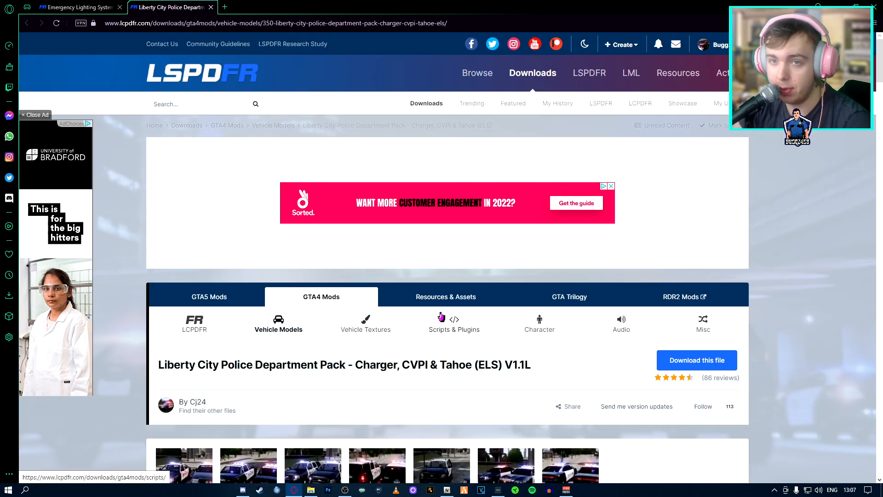
pyautogui.scroll(-3, 441, 313)
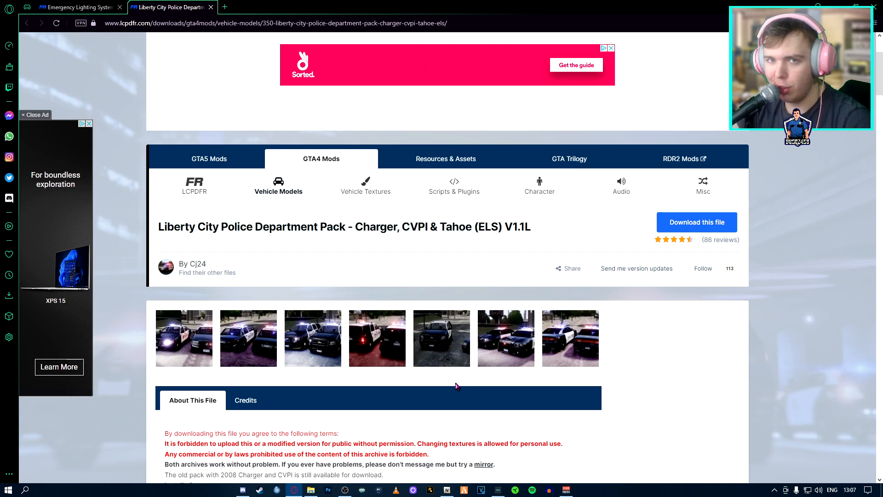
pyautogui.scroll(-2, 414, 379)
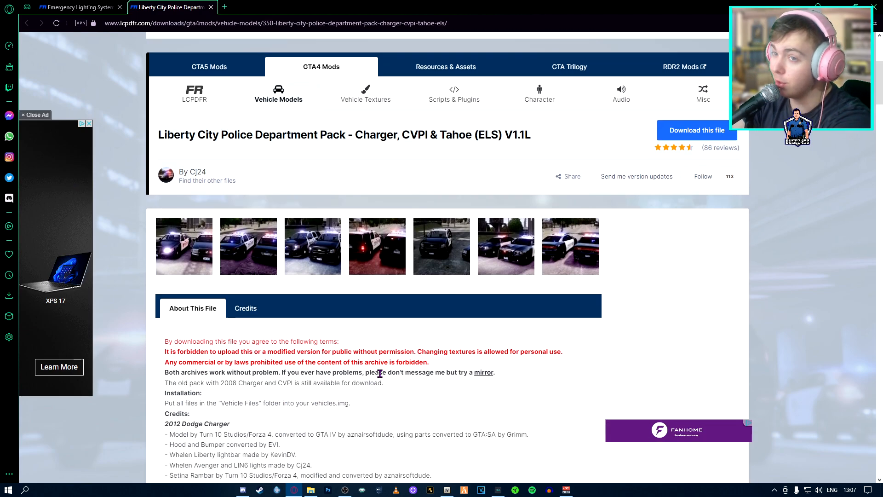
pyautogui.scroll(-3, 380, 373)
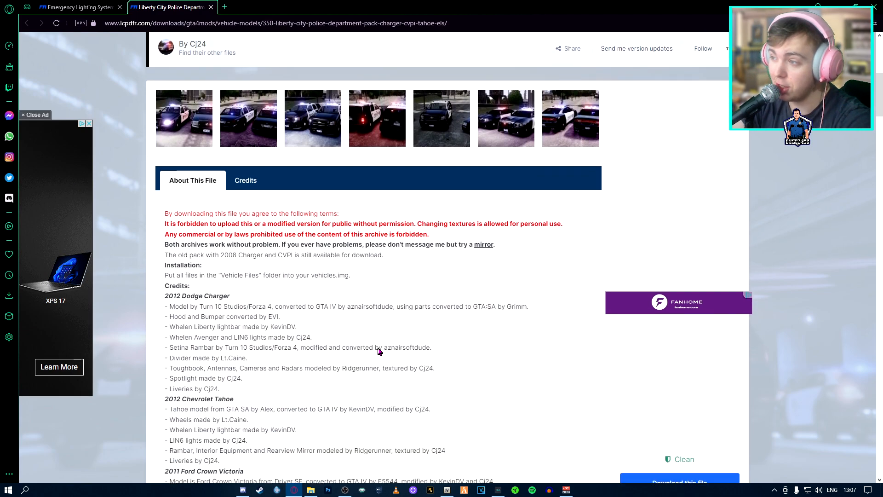
pyautogui.scroll(-6, 374, 321)
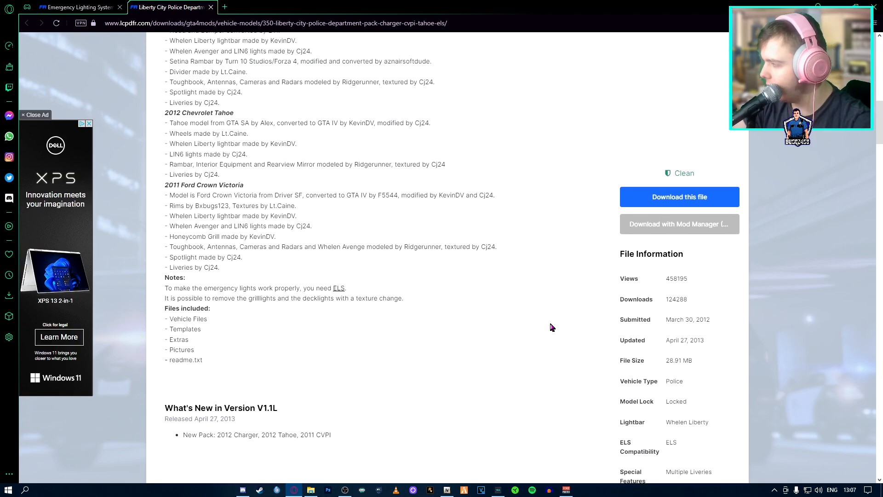
# - Request the Liberty City Police Department Pack's download files and start downloading Emergency Lighting System IV V8.51
pyautogui.scroll(1, 575, 285)
pyautogui.click(680, 242)
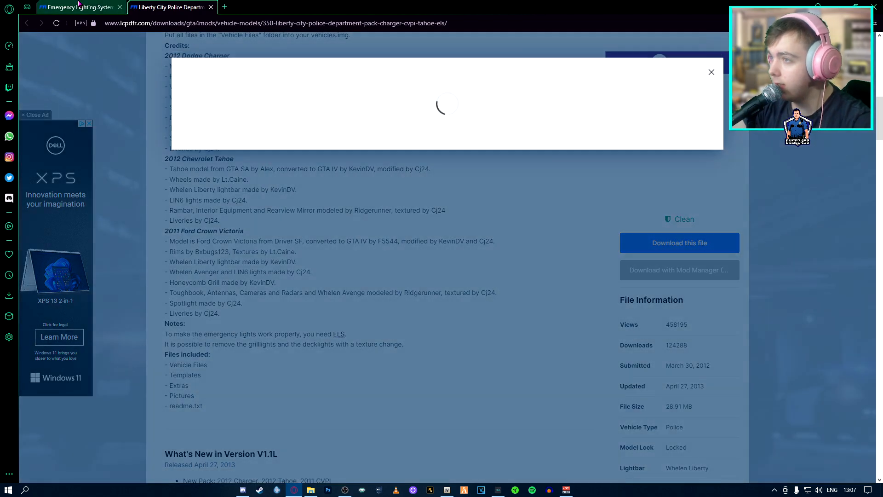
pyautogui.click(78, 7)
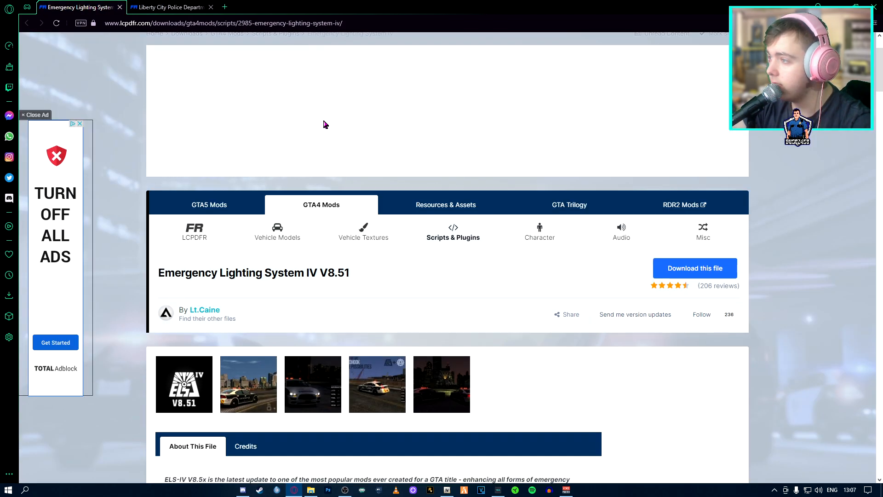
pyautogui.click(669, 264)
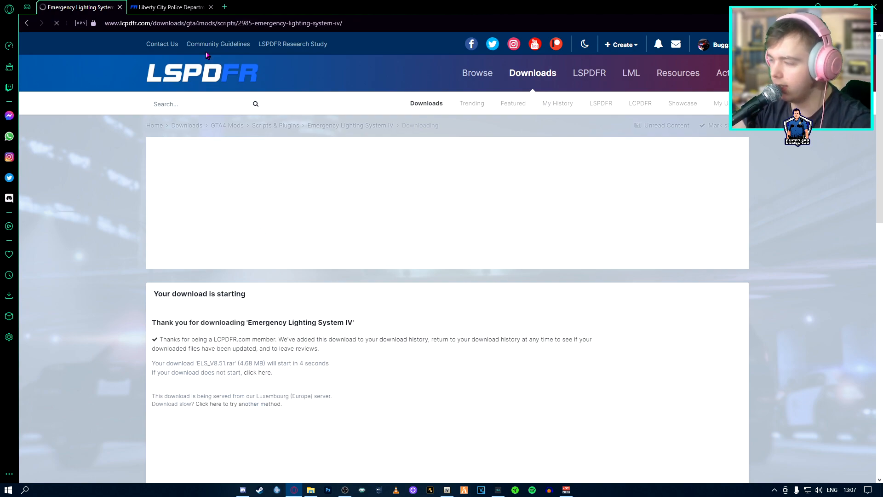
# - Download PACK-LCPD-V1.1L-AC.zip from the Liberty City Police Department Pack's file list
pyautogui.click(168, 7)
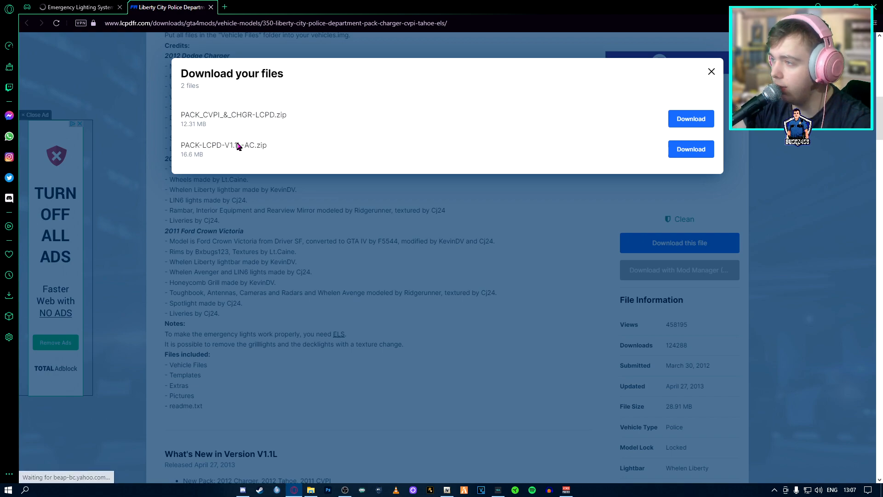
pyautogui.scroll(-1, 307, 153)
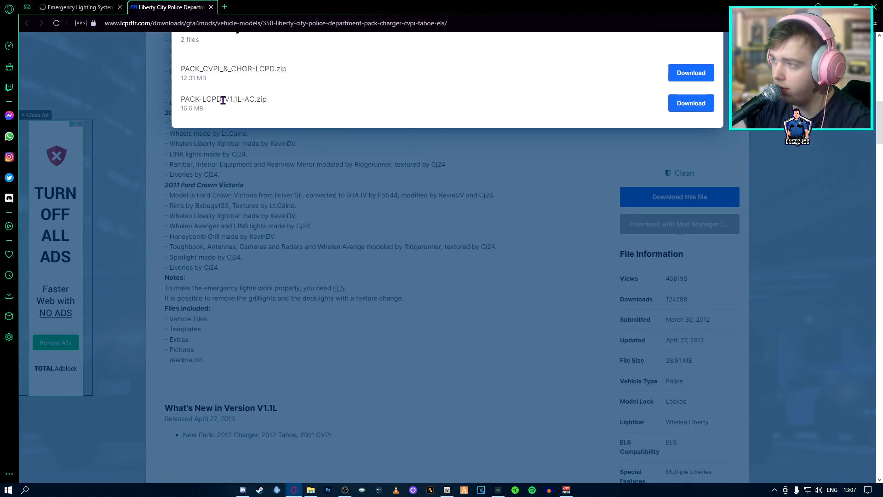
pyautogui.click(697, 101)
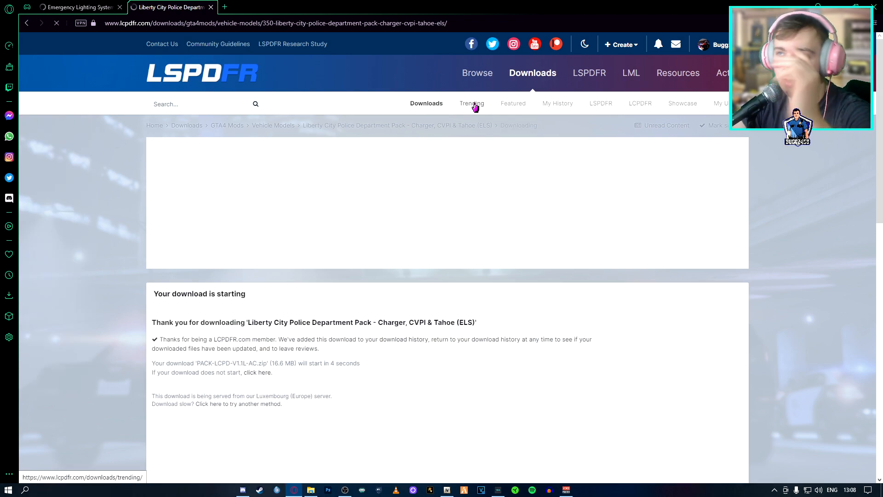
# - Check the Downloads folder in File Explorer and minimise its window
pyautogui.press('super+e')
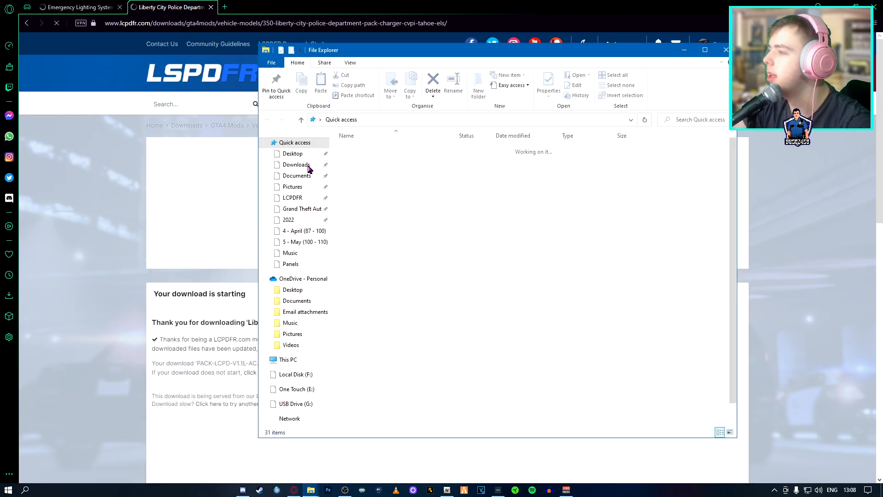
pyautogui.click(298, 165)
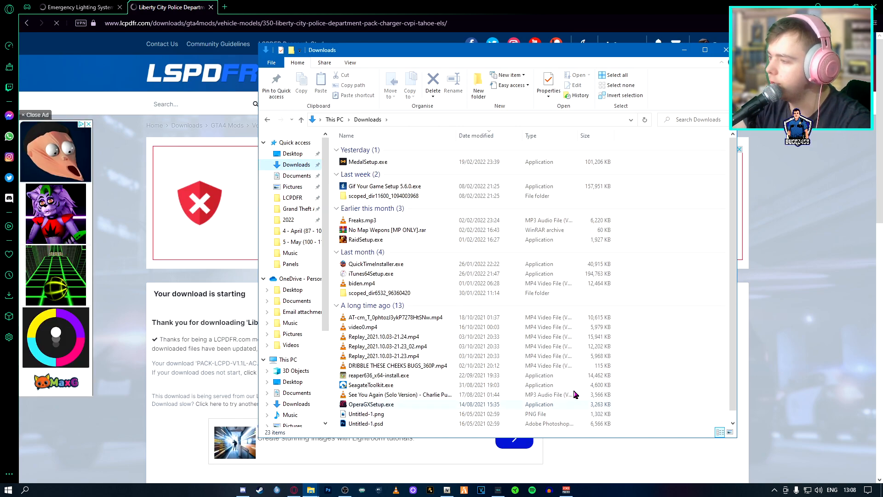
pyautogui.click(684, 52)
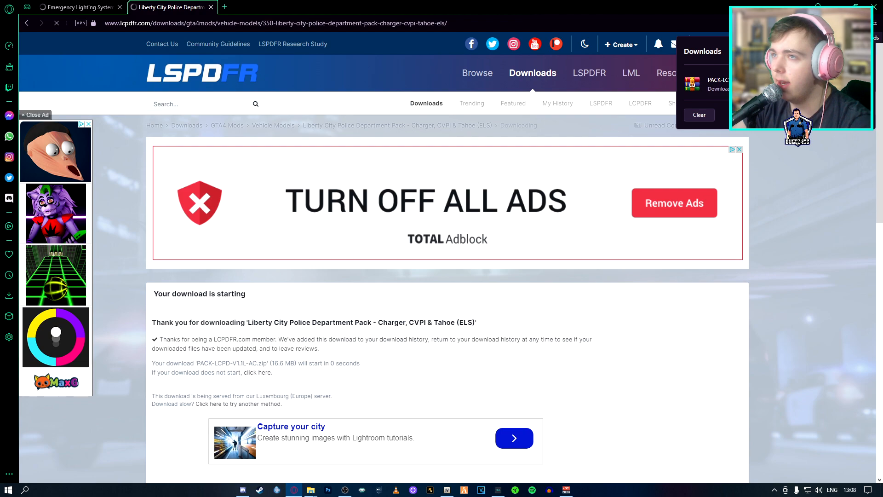
# - Return to the Emergency Lighting System download page and quit Opera, closing both tabs
pyautogui.click(89, 7)
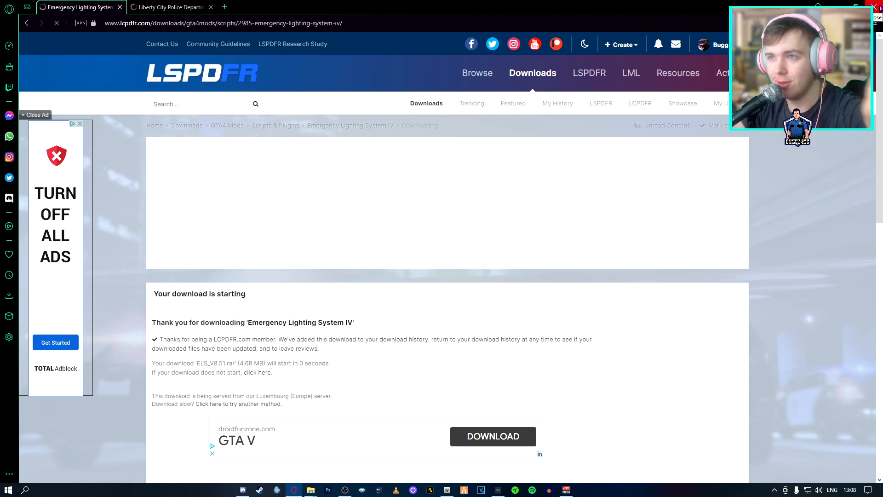
pyautogui.click(876, 7)
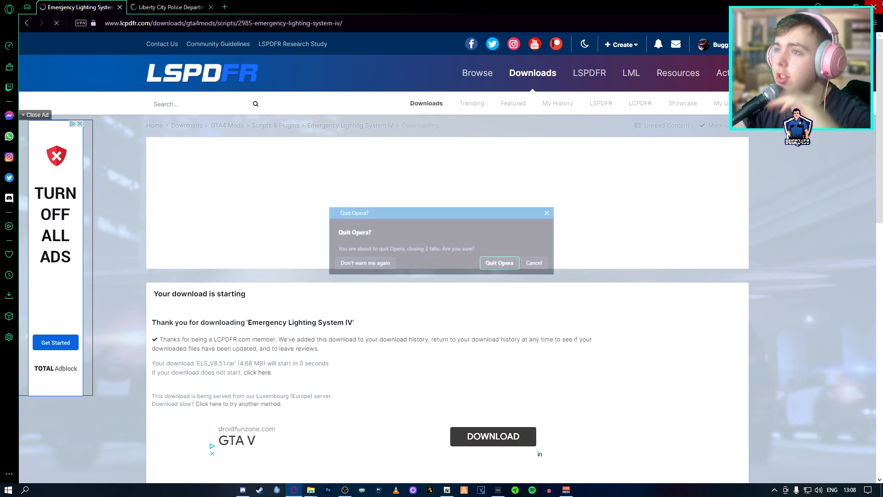
pyautogui.click(500, 264)
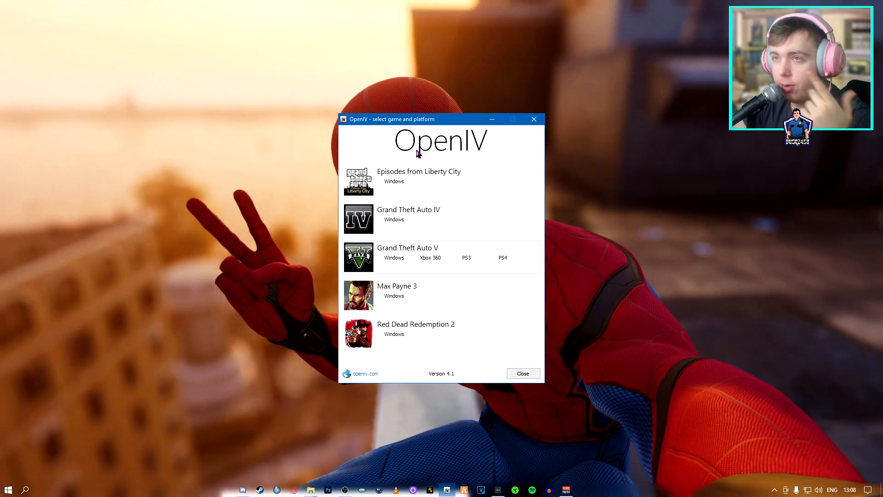
# - Load Grand Theft Auto IV for Windows in OpenIV and arrange its window beside the Downloads folder window
pyautogui.click(395, 223)
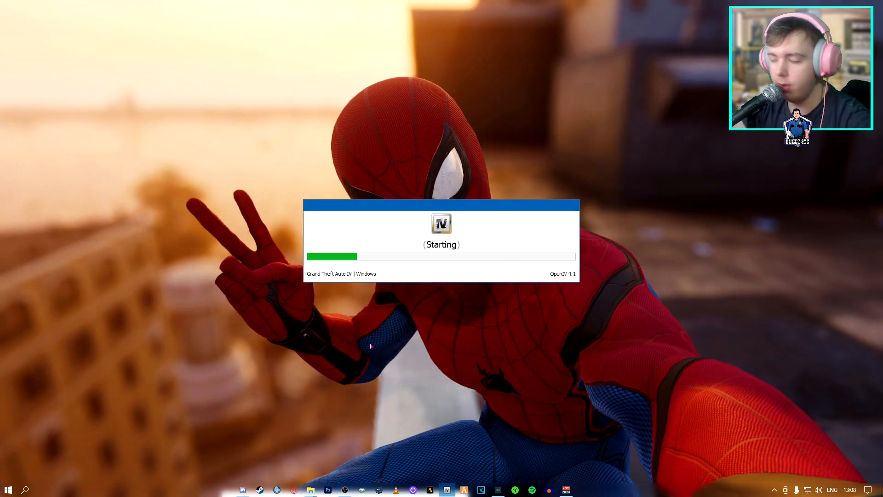
pyautogui.click(337, 467)
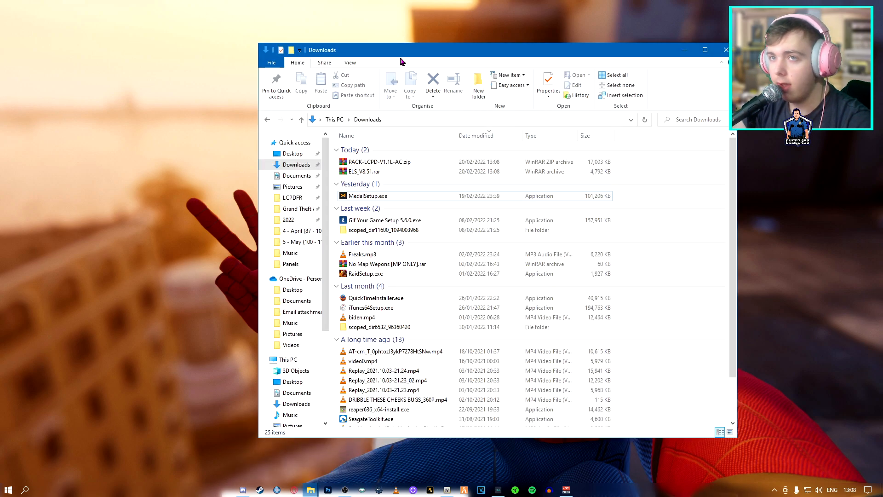
pyautogui.moveTo(410, 56); pyautogui.dragTo(193, 35)
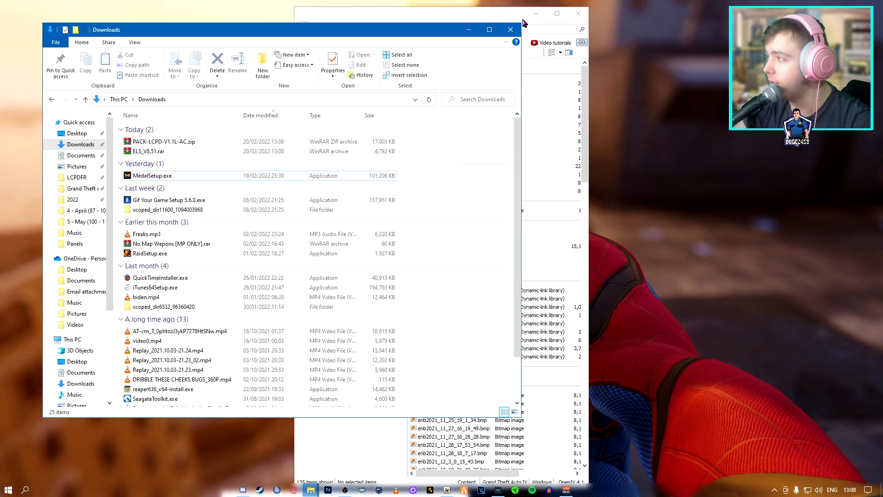
pyautogui.moveTo(512, 14); pyautogui.dragTo(734, 6)
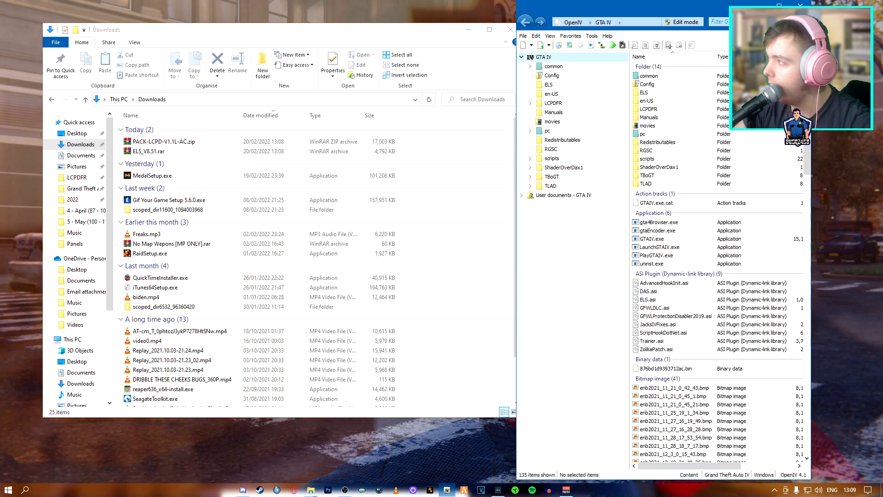
pyautogui.scroll(-18, 683, 247)
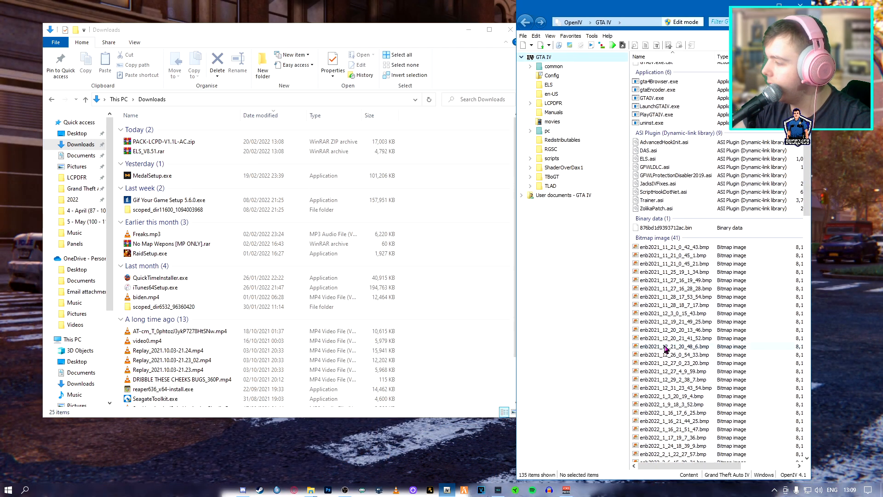
pyautogui.scroll(17, 668, 366)
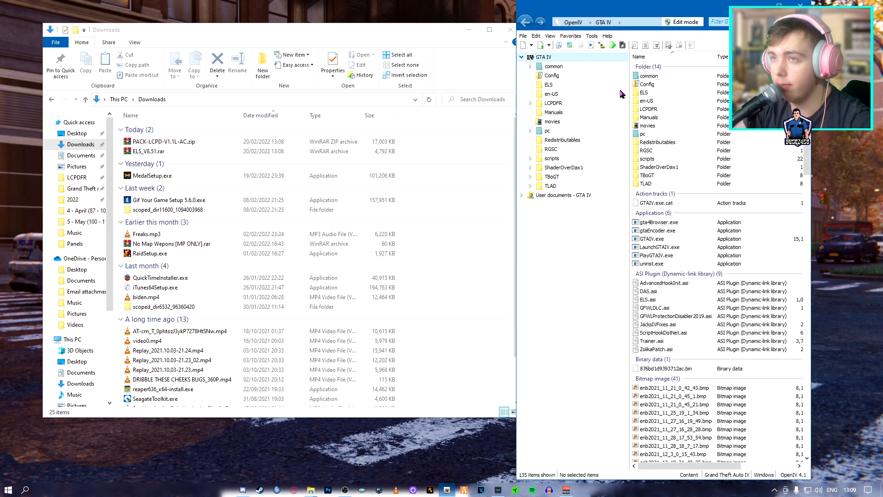
pyautogui.moveTo(593, 10); pyautogui.dragTo(621, 15)
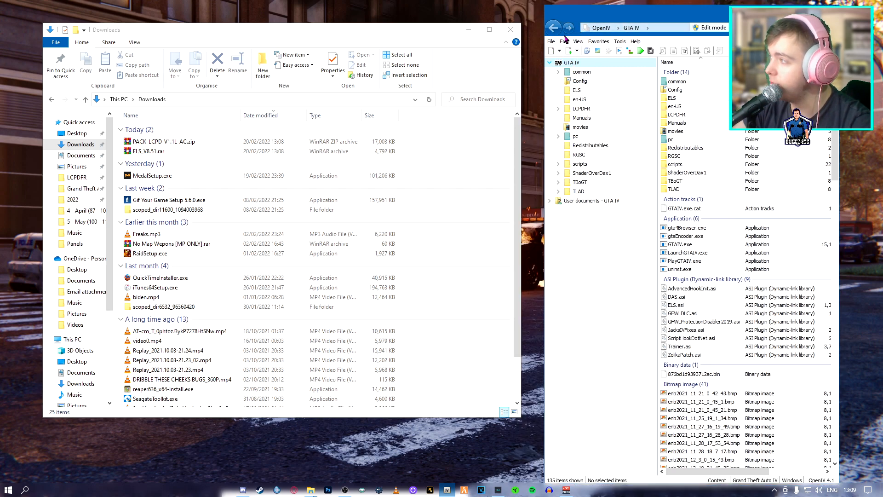
pyautogui.click(551, 41)
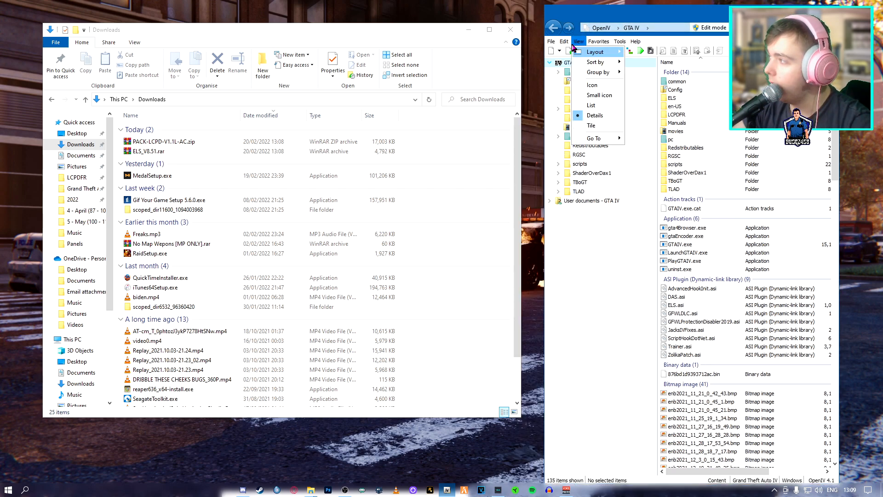
pyautogui.click(558, 74)
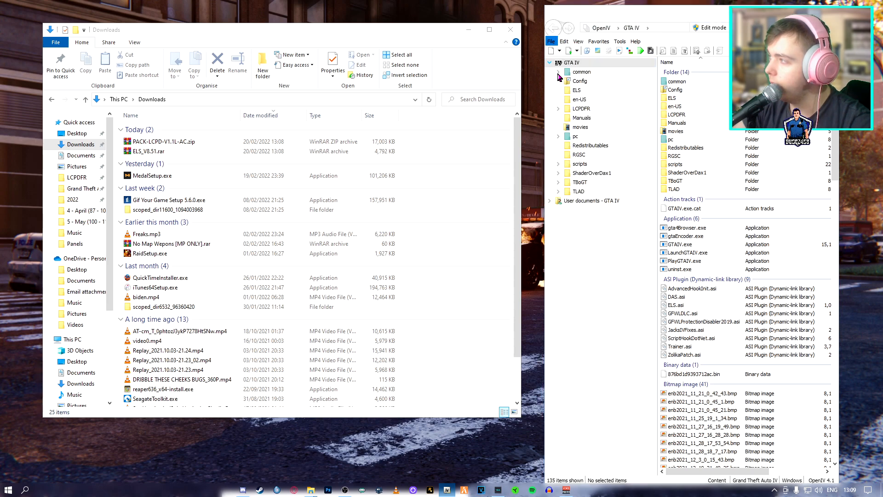
pyautogui.moveTo(637, 26); pyautogui.dragTo(420, 36)
pyautogui.click(587, 220)
pyautogui.click(588, 227)
pyautogui.click(614, 233)
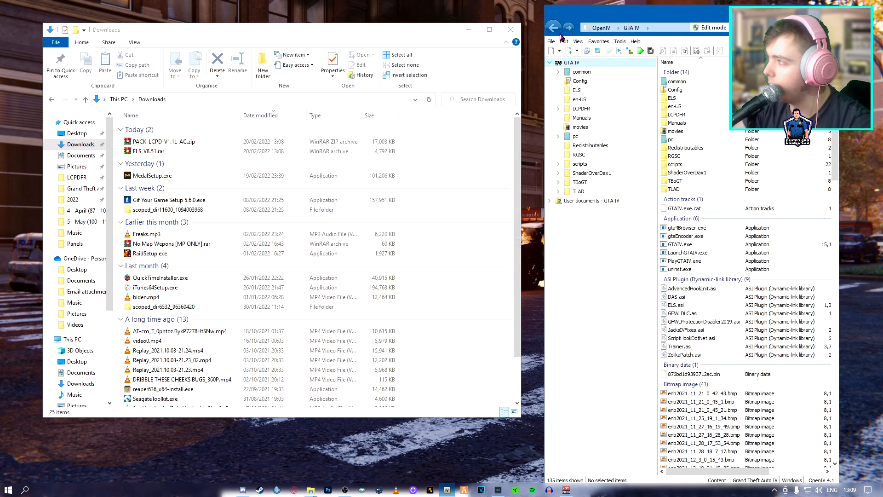
# - Open the GTAIV folder inside the Steam Grand Theft Auto IV directory as a folder in OpenIV
pyautogui.click(550, 42)
pyautogui.click(571, 73)
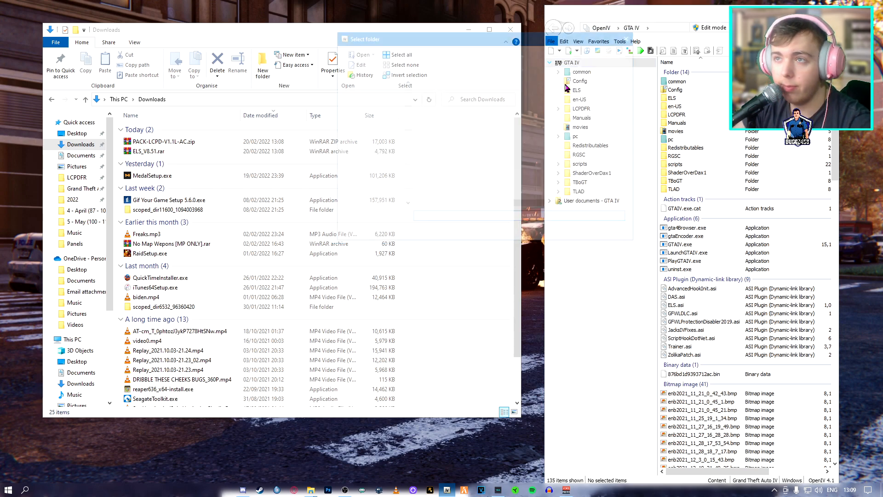
pyautogui.scroll(5, 377, 147)
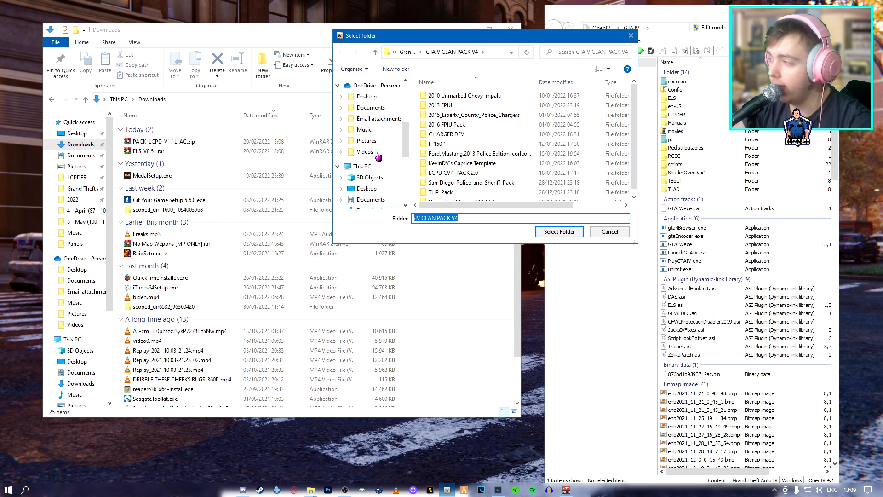
pyautogui.click(367, 125)
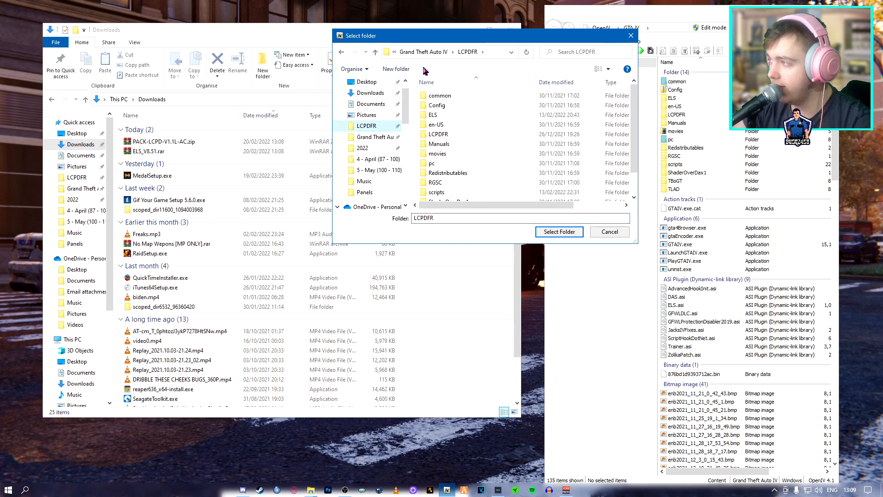
pyautogui.click(432, 52)
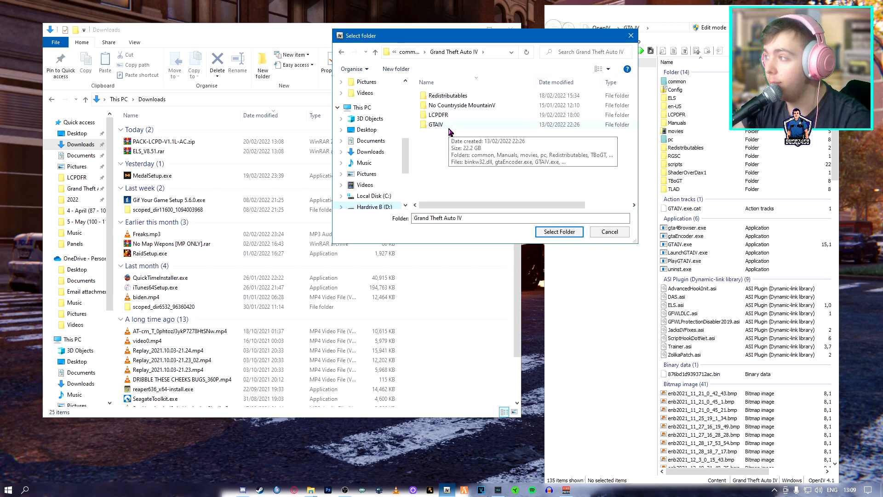
pyautogui.doubleClick(449, 130)
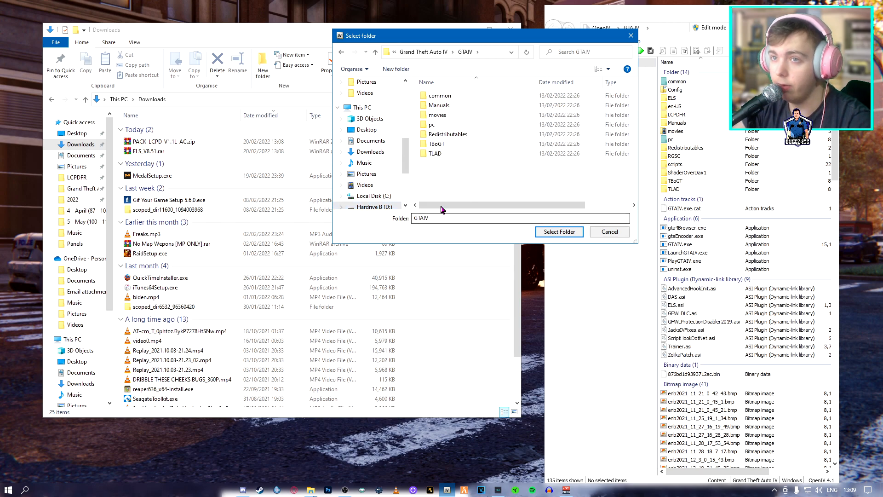
pyautogui.click(560, 233)
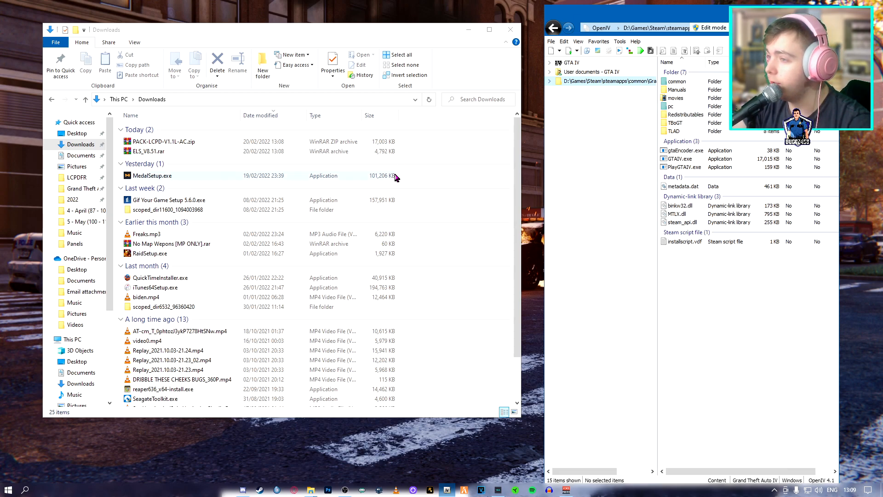
# - Open PACK-LCPD-V1.1L-AC.zip and ELS_V8.51.rar in WinRAR, minimise Downloads, dismiss the trial notice and move both archive windows beside OpenIV
pyautogui.click(201, 156)
pyautogui.click(202, 141)
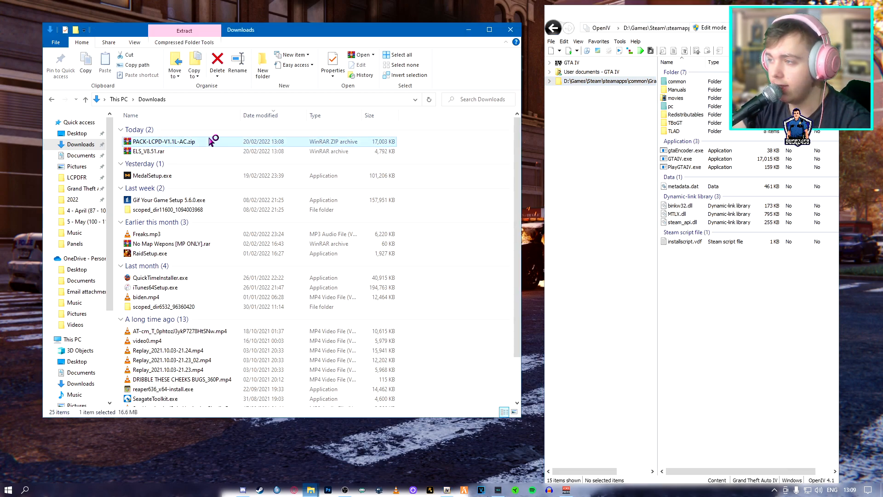
pyautogui.click(504, 31)
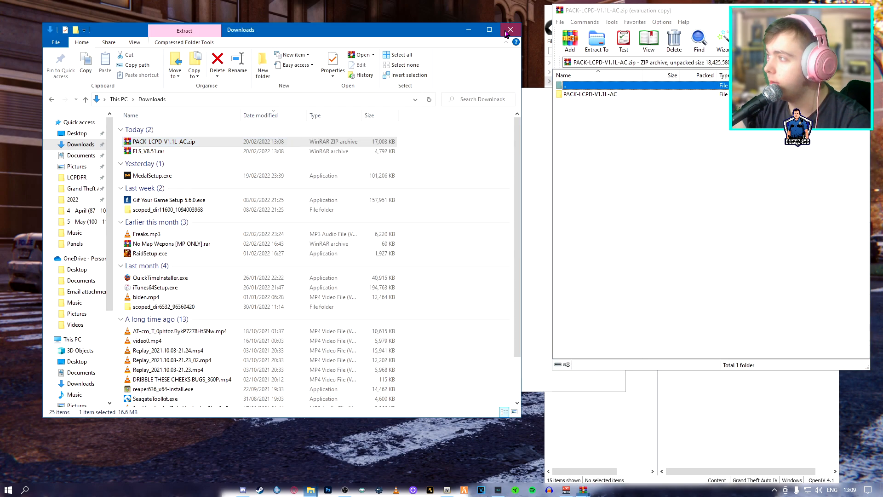
pyautogui.click(468, 29)
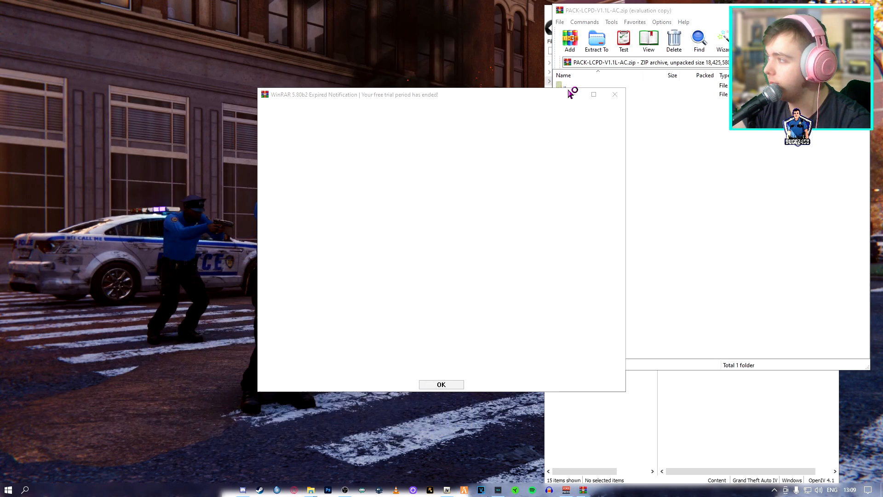
pyautogui.click(614, 95)
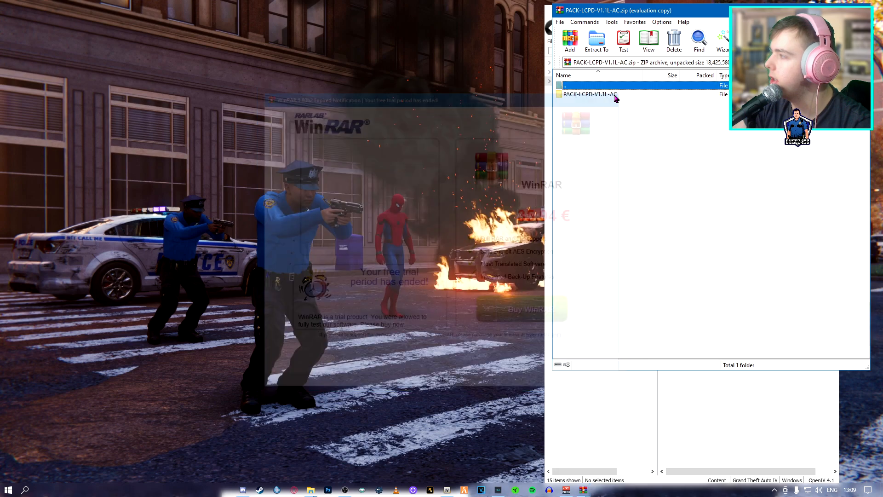
pyautogui.moveTo(639, 12); pyautogui.dragTo(236, 30)
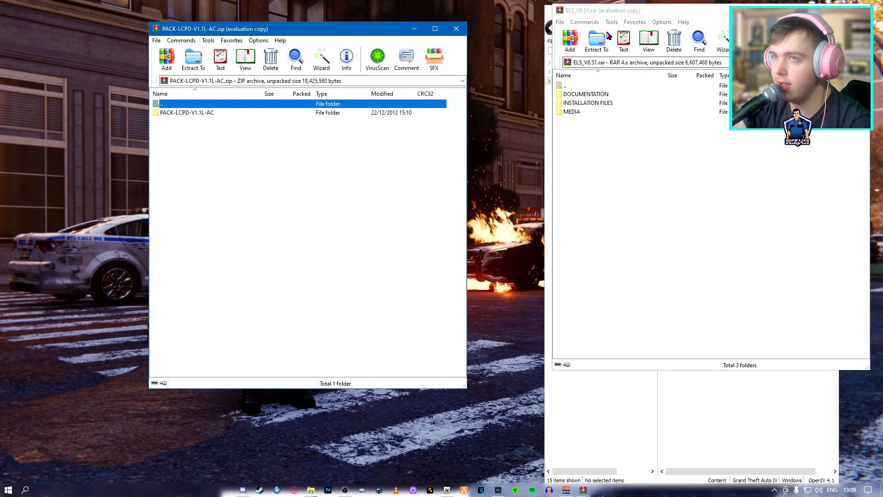
pyautogui.moveTo(629, 15); pyautogui.dragTo(353, 58)
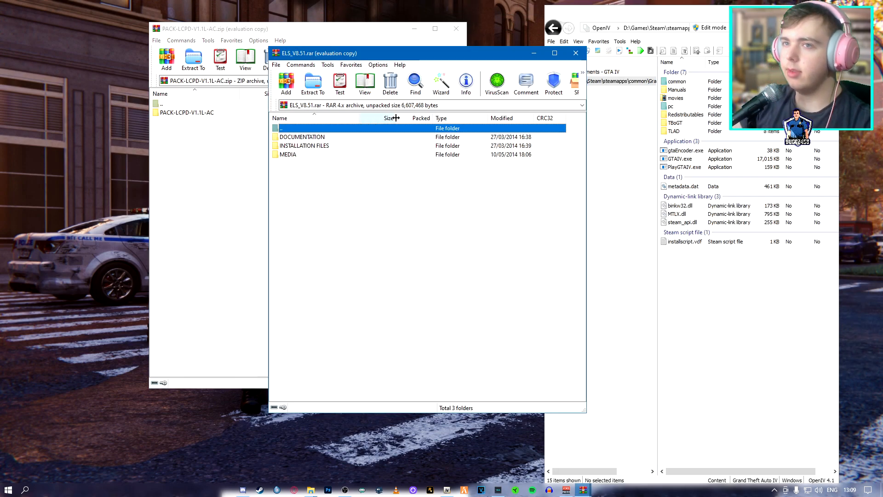
# - With edit mode enabled, copy everything in the ELS archive's INSTALLATION FILES\Grand Theft Auto IV folder into the game's root folder, then close the archive
pyautogui.doubleClick(330, 148)
pyautogui.doubleClick(330, 137)
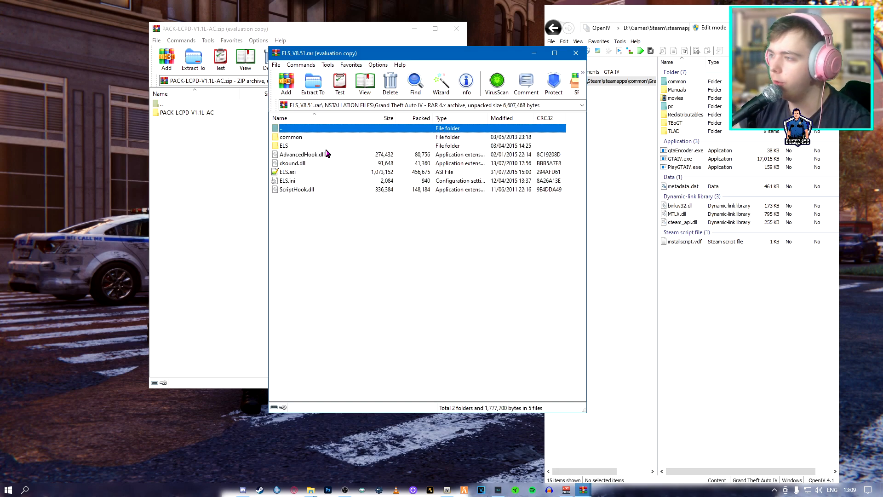
pyautogui.hotkey('ctrl', 'a')
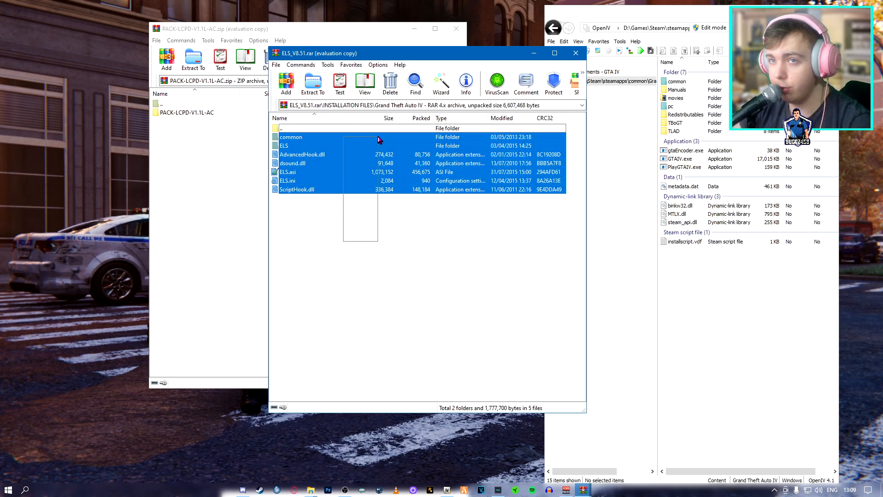
pyautogui.click(714, 30)
pyautogui.click(472, 276)
pyautogui.moveTo(342, 171); pyautogui.dragTo(718, 324)
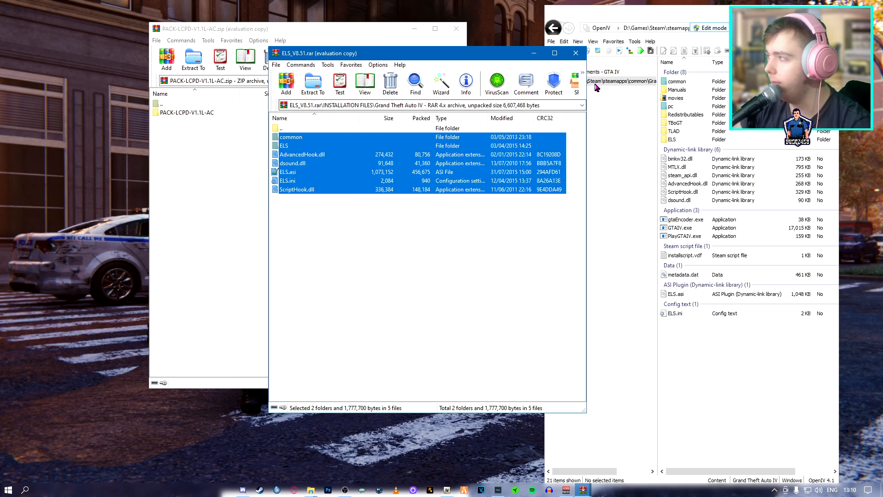
pyautogui.click(575, 55)
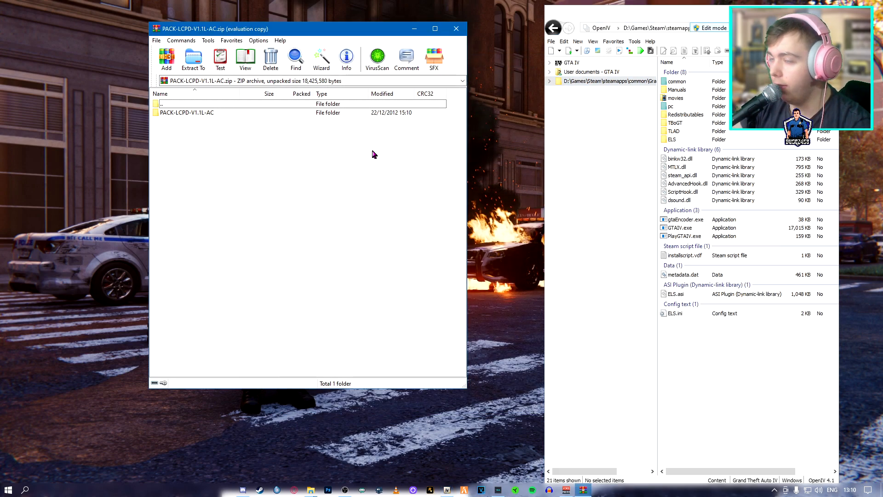
# - Open the PACK-LCPD-V1.1L-AC folder in the archive and read the installation instructions in readme.txt
pyautogui.doubleClick(216, 114)
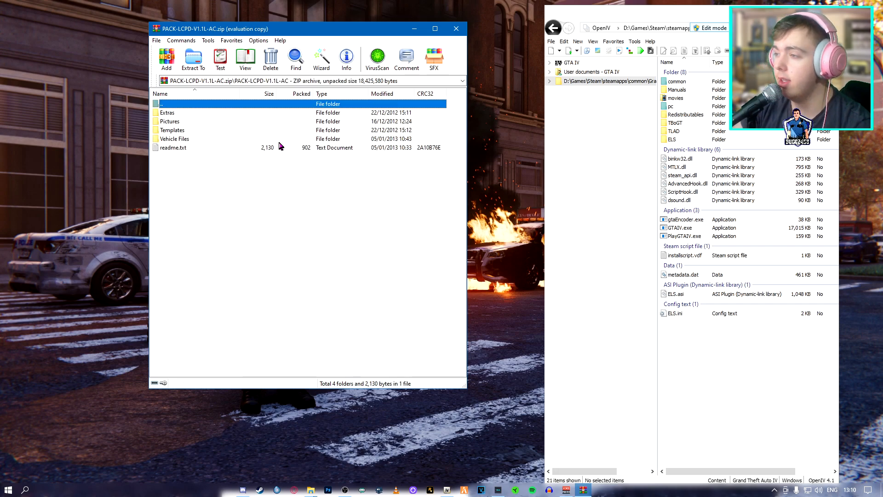
pyautogui.doubleClick(299, 139)
pyautogui.doubleClick(234, 106)
pyautogui.doubleClick(166, 148)
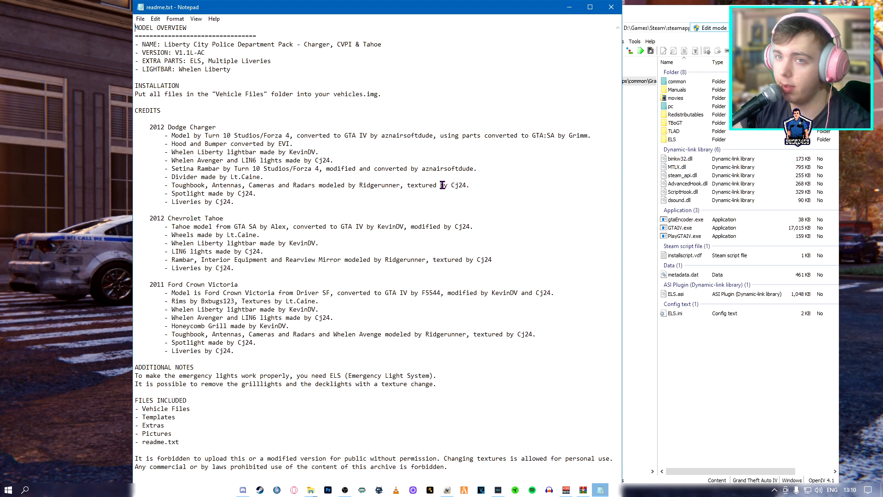
pyautogui.click(611, 7)
# - Open the pack's Vehicle Files folder and, in OpenIV, the game's pc\models\cdimages\vehicles.img archive
pyautogui.doubleClick(220, 141)
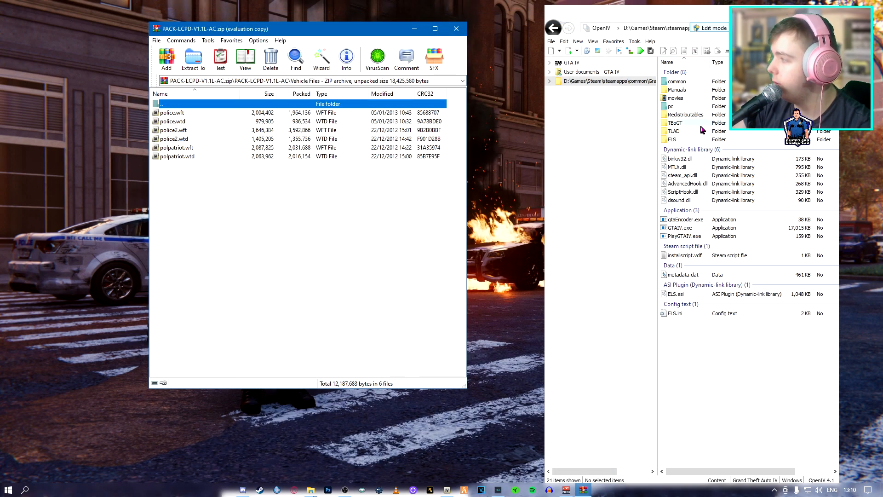
pyautogui.doubleClick(689, 107)
pyautogui.doubleClick(676, 115)
pyautogui.doubleClick(676, 82)
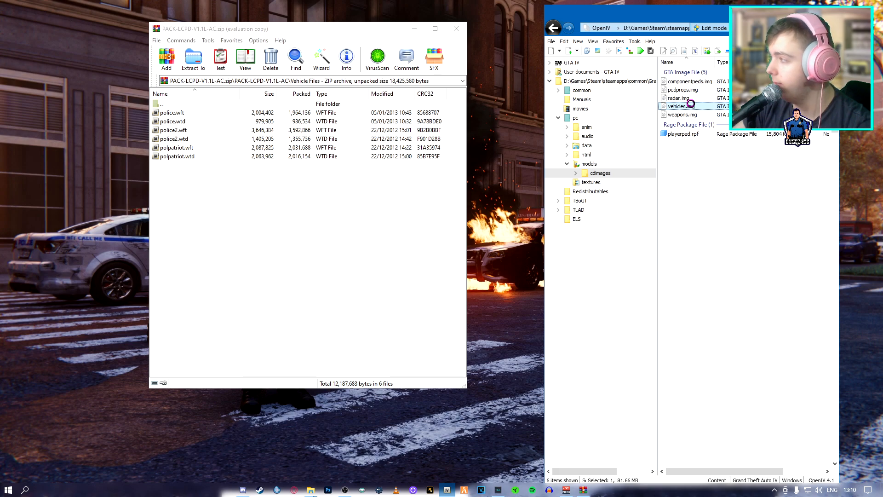
pyautogui.doubleClick(691, 105)
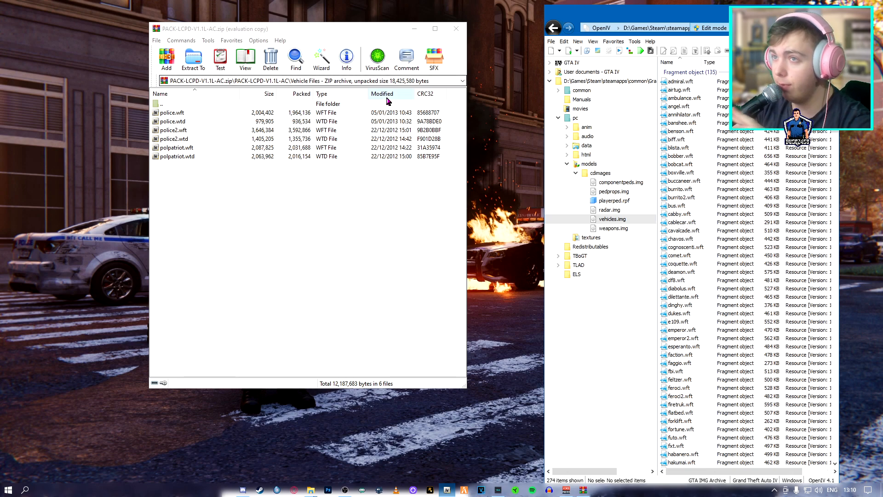
# - Filter vehicles.img for "pol" and inspect the original police.wft in the model viewer from several angles
pyautogui.write('pol')
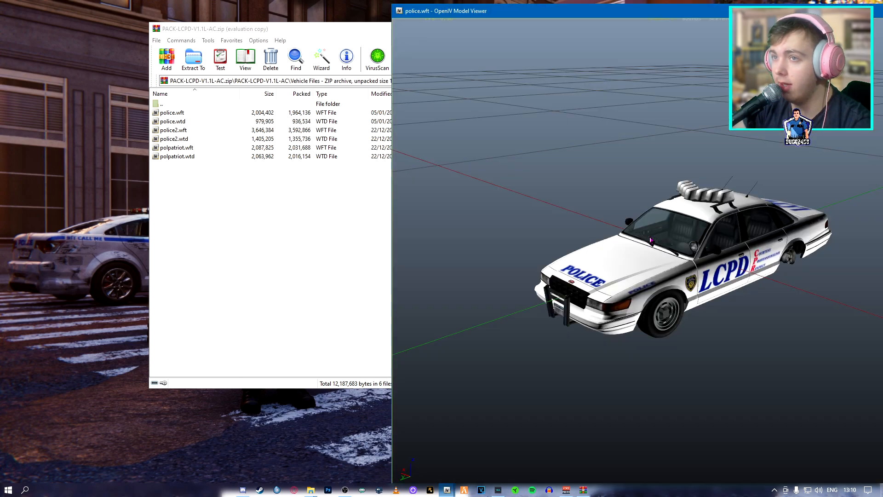
pyautogui.doubleClick(632, 11)
pyautogui.moveTo(631, 274); pyautogui.dragTo(551, 288)
pyautogui.moveTo(389, 295); pyautogui.dragTo(257, 299)
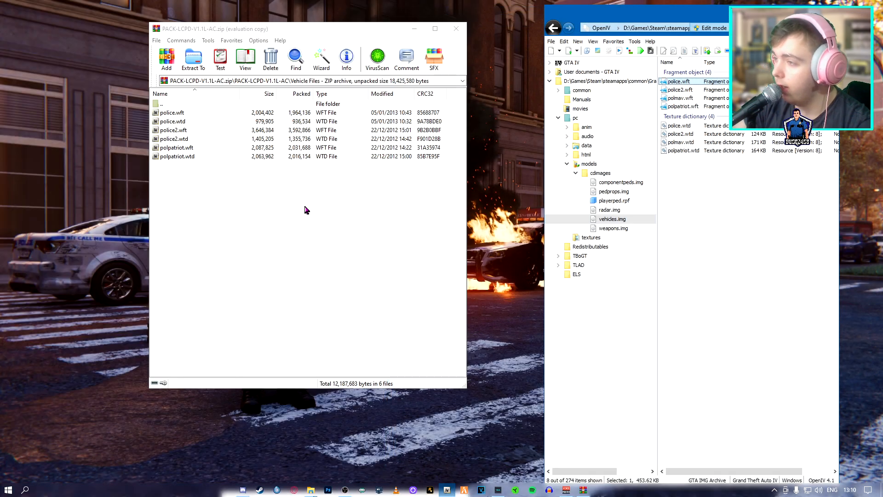
# - Import all six police and polpatriot files from Vehicle Files into vehicles.img, and inspect the replaced police.wft in the model viewer
pyautogui.moveTo(302, 207); pyautogui.dragTo(665, 221)
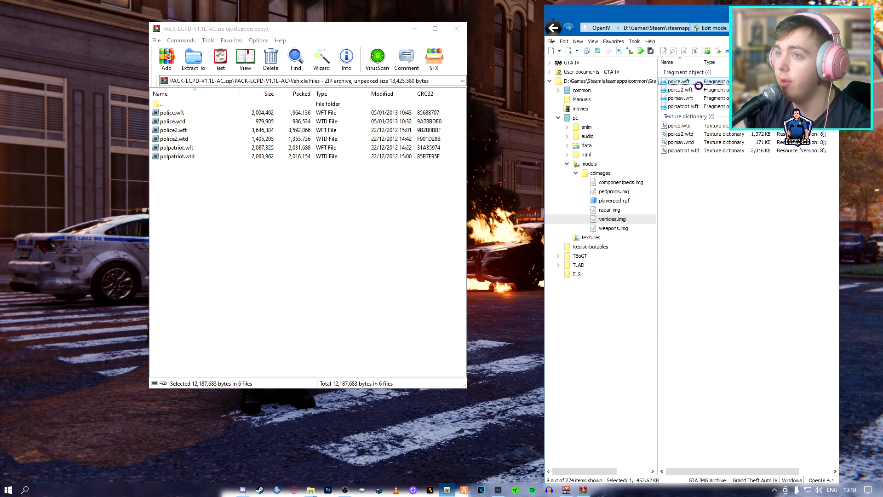
pyautogui.doubleClick(679, 82)
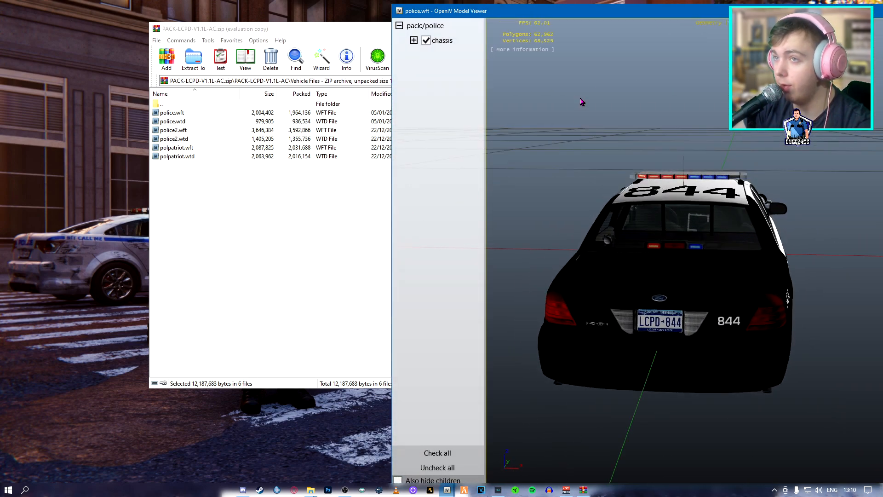
pyautogui.moveTo(640, 29); pyautogui.dragTo(540, 42)
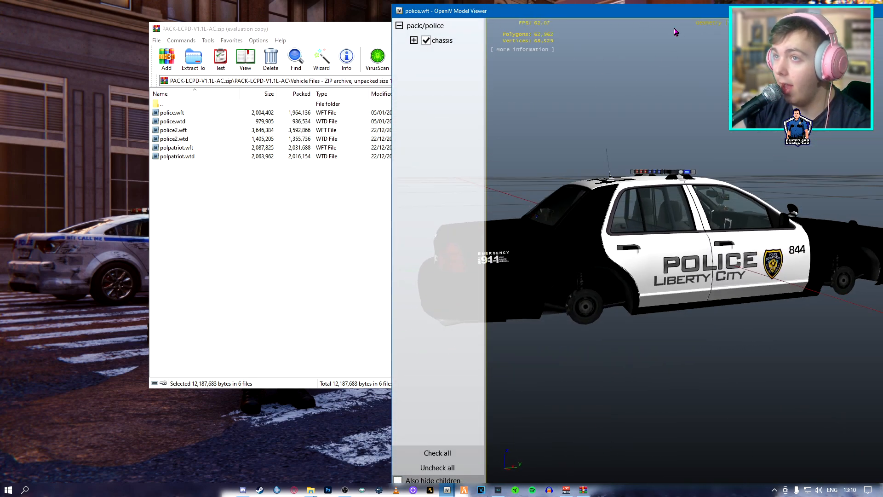
pyautogui.doubleClick(664, 15)
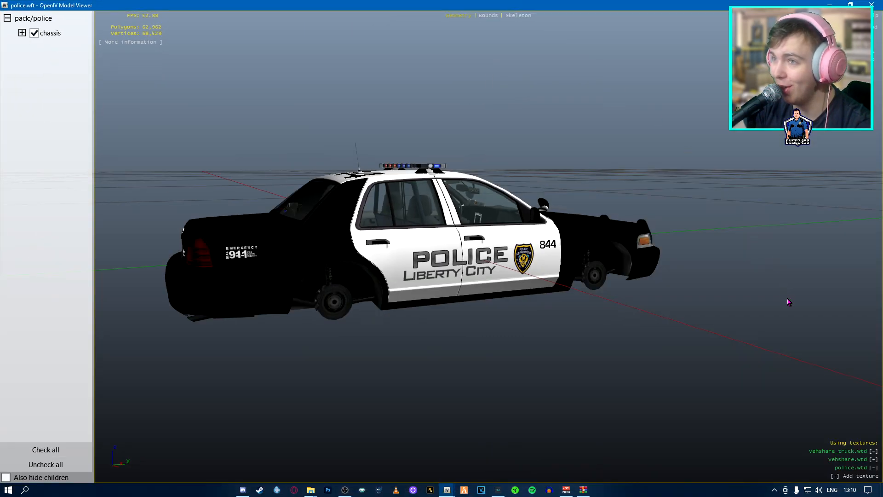
pyautogui.moveTo(788, 294); pyautogui.dragTo(496, 332)
pyautogui.click(880, 3)
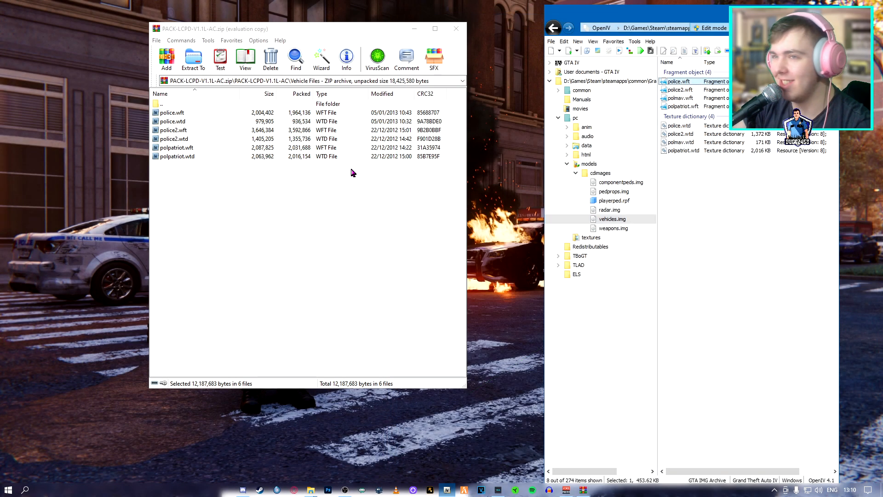
# - View ADD_EMERGLIGHTS.png from the With folder under the pack's Extras\Additional lights
pyautogui.click(327, 199)
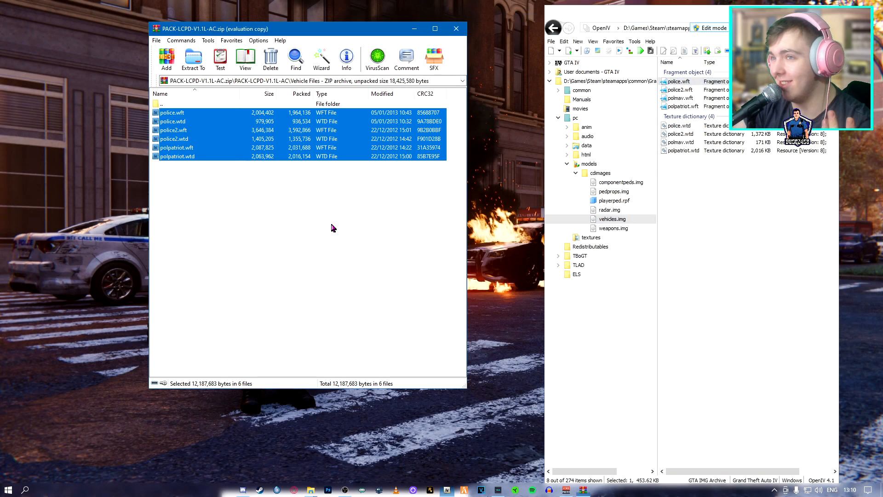
pyautogui.doubleClick(231, 106)
pyautogui.doubleClick(187, 115)
pyautogui.doubleClick(189, 115)
pyautogui.doubleClick(191, 115)
pyautogui.doubleClick(197, 115)
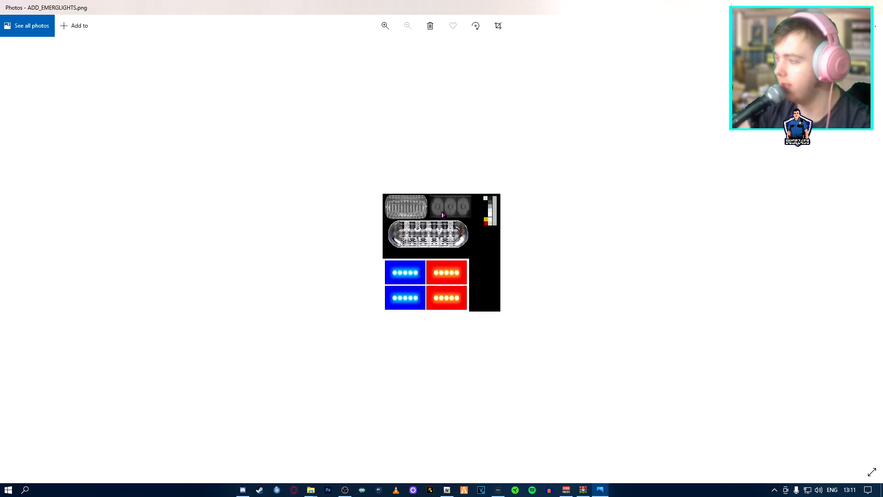
pyautogui.click(872, 3)
# - Check the Without folder of the additional lights and return to the pack's main folder
pyautogui.doubleClick(222, 105)
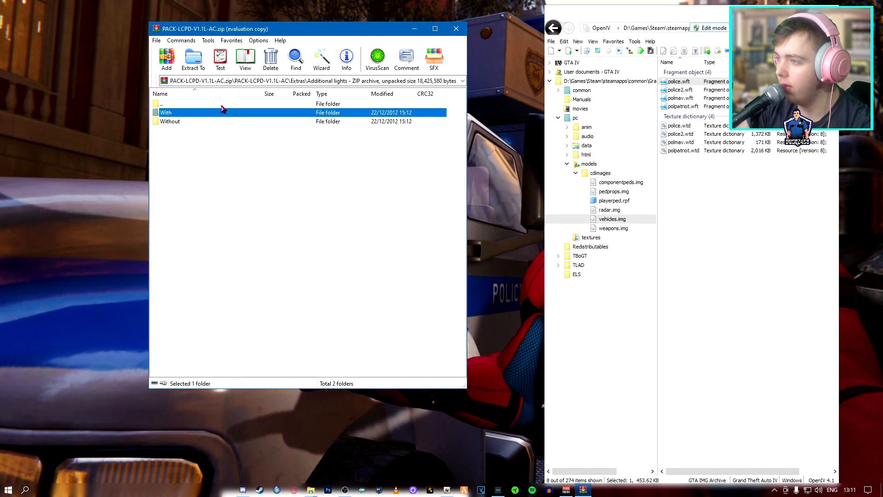
pyautogui.doubleClick(219, 127)
pyautogui.doubleClick(215, 105)
pyautogui.doubleClick(214, 106)
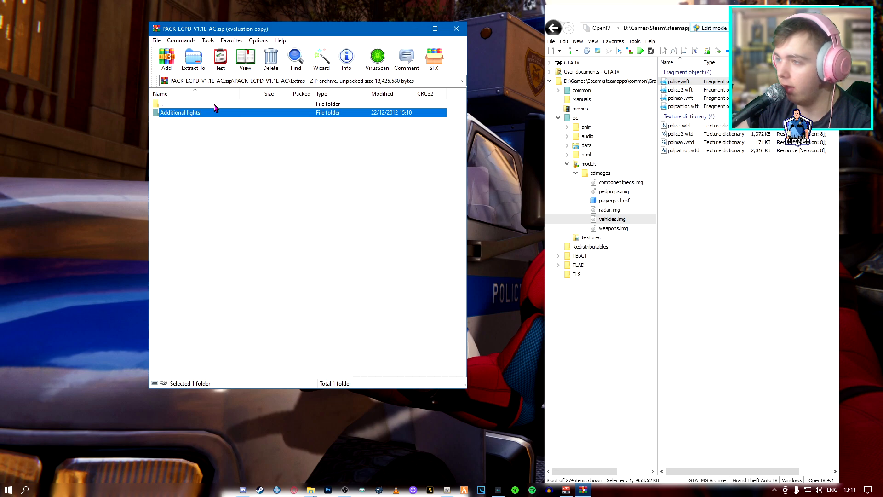
pyautogui.doubleClick(214, 106)
# - View pic (1).jpg from the pack's Pictures folder and the cvpi.png template from its Templates folder
pyautogui.doubleClick(203, 123)
pyautogui.doubleClick(213, 112)
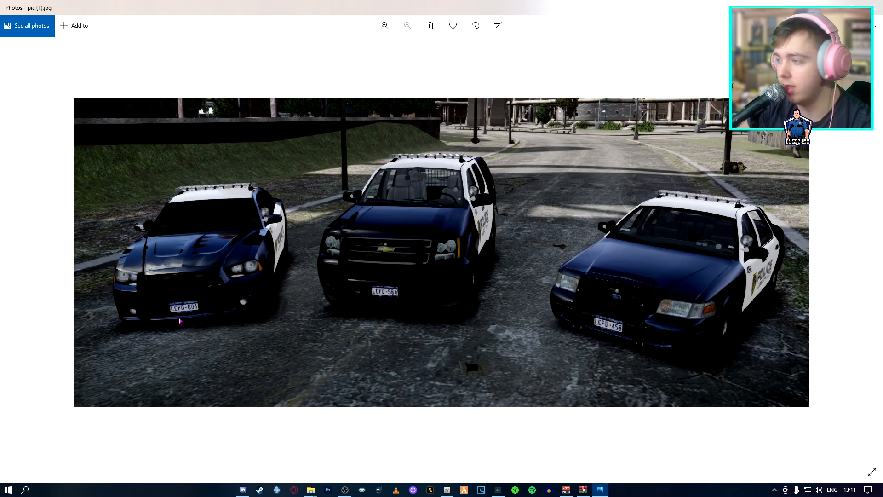
pyautogui.click(873, 7)
pyautogui.doubleClick(162, 104)
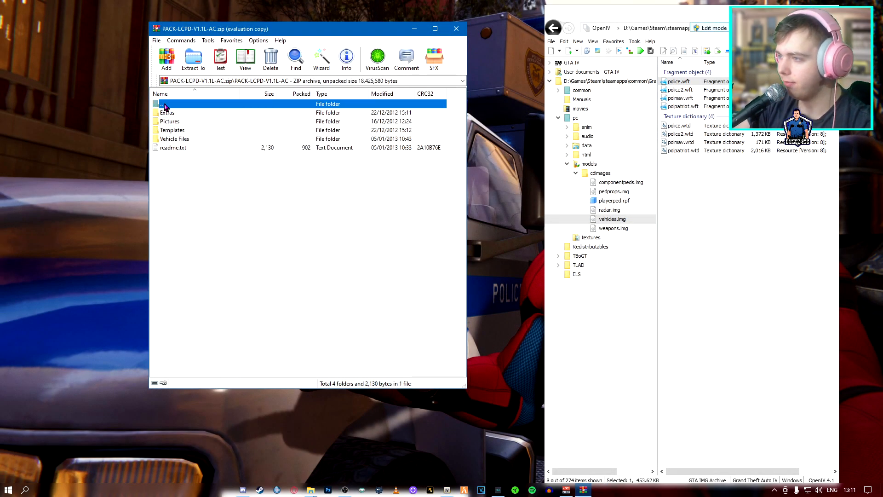
pyautogui.doubleClick(172, 132)
pyautogui.click(184, 124)
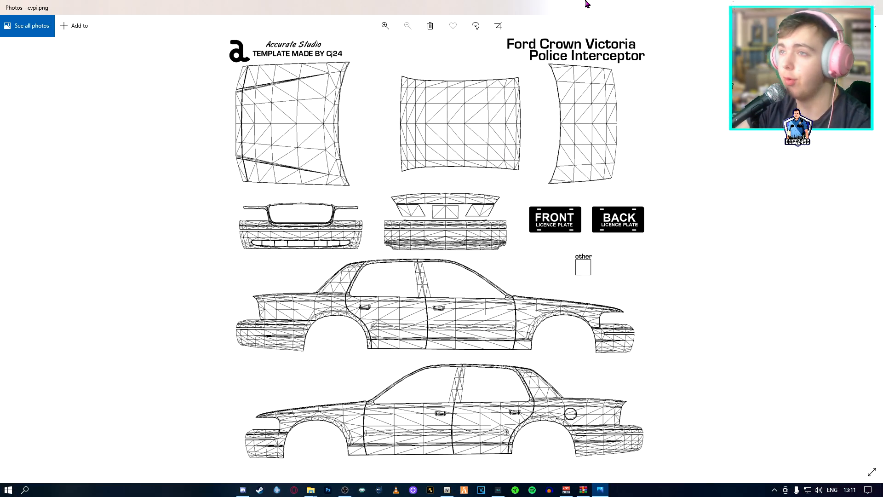
# - Close the cvpi.png template image and return to the pack's main folder
pyautogui.click(873, 8)
pyautogui.click(274, 132)
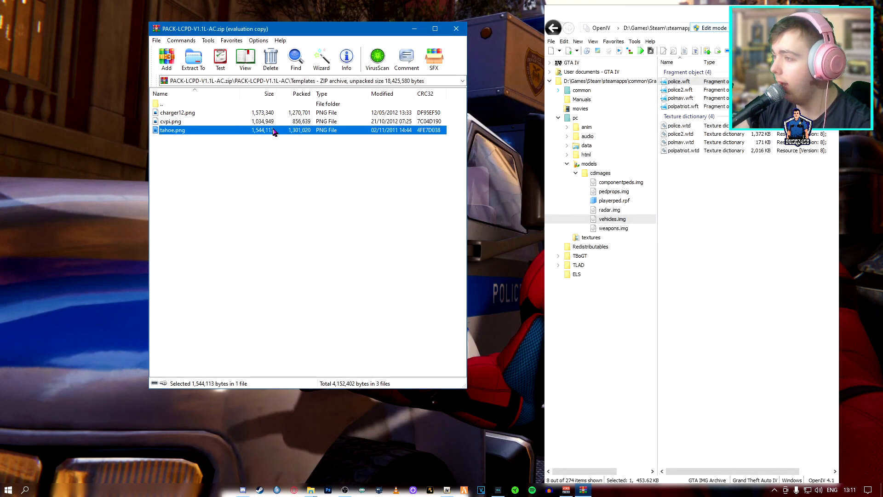
pyautogui.doubleClick(214, 104)
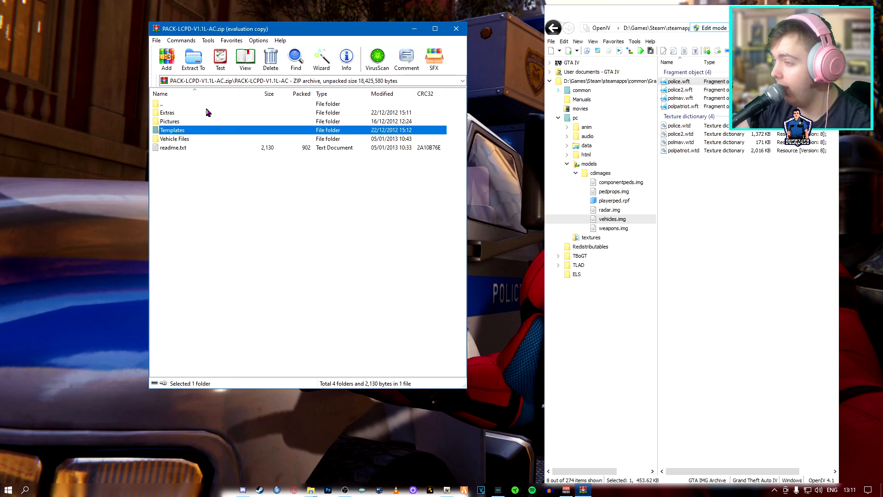
# - Go up to the root of the pack archive and close both the archive and OpenIV
pyautogui.doubleClick(208, 112)
pyautogui.doubleClick(205, 106)
pyautogui.doubleClick(205, 106)
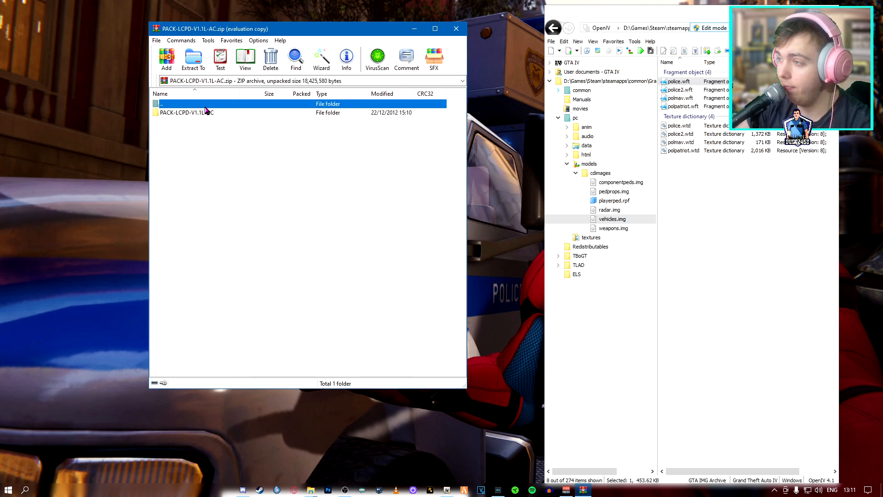
pyautogui.doubleClick(205, 105)
pyautogui.click(456, 29)
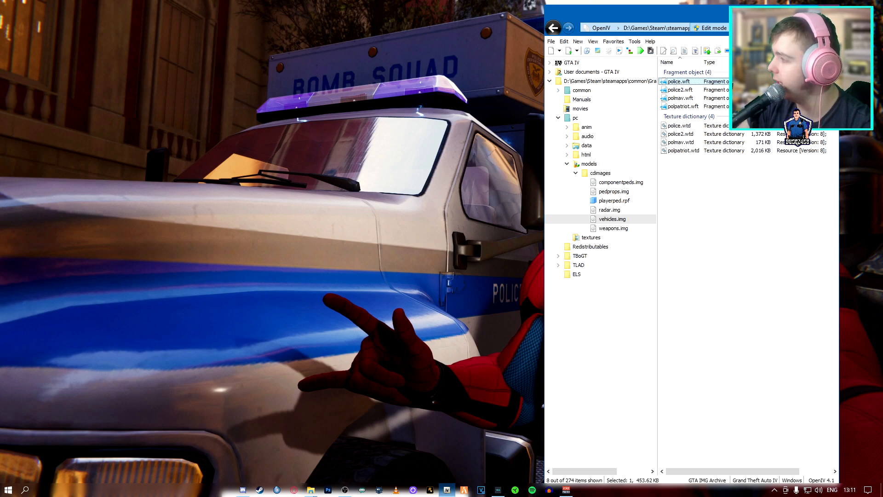
pyautogui.click(829, 10)
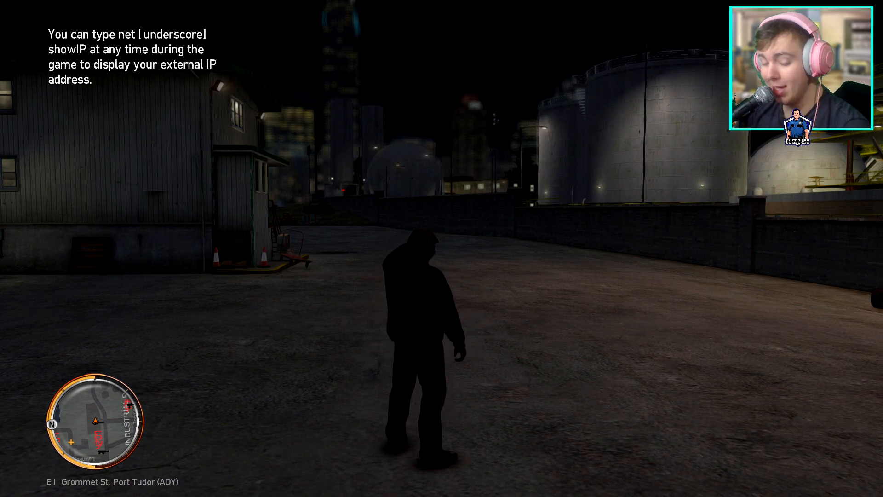
pyautogui.press('F3')
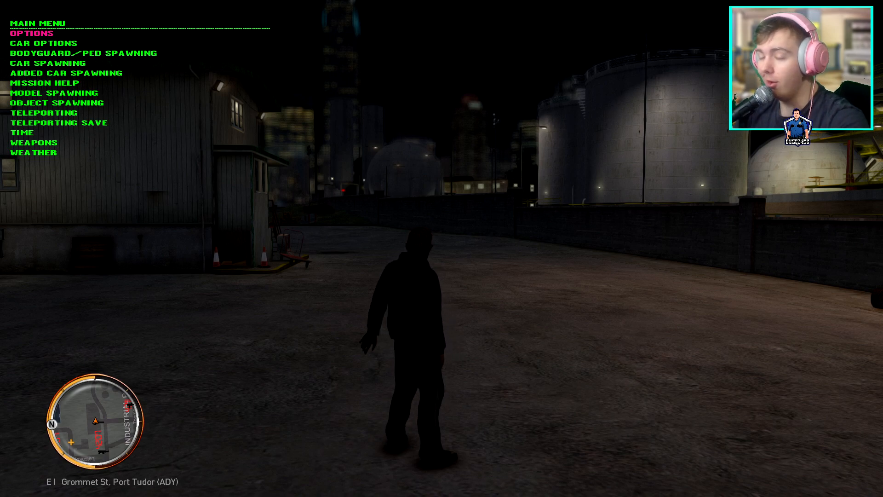
pyautogui.press('Down')
pyautogui.press('Down')
pyautogui.press('Down')
pyautogui.press('Return')
pyautogui.press('Up')
pyautogui.press('Up')
pyautogui.press('Up')
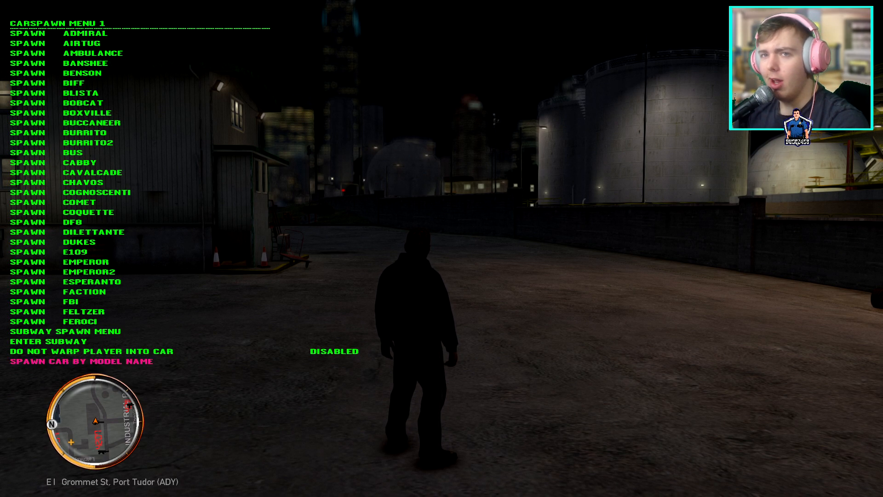
pyautogui.press('Up')
pyautogui.press('Up')
pyautogui.press('Up')
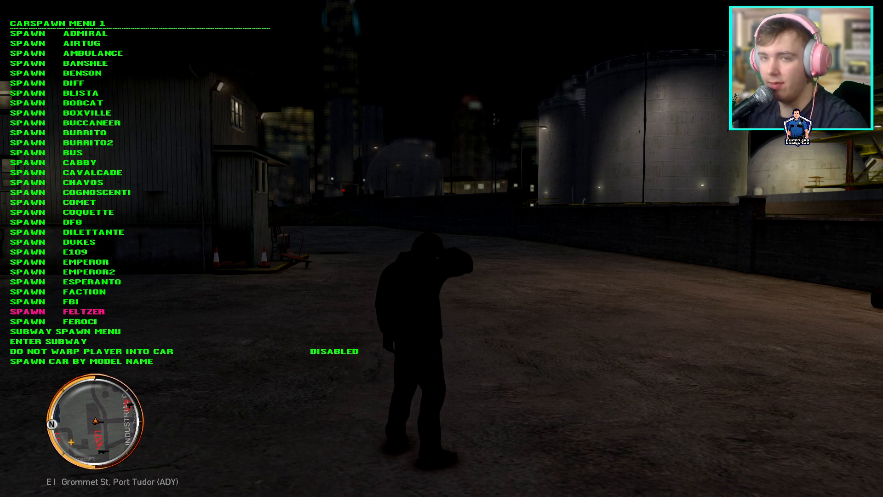
pyautogui.press('BackSpace')
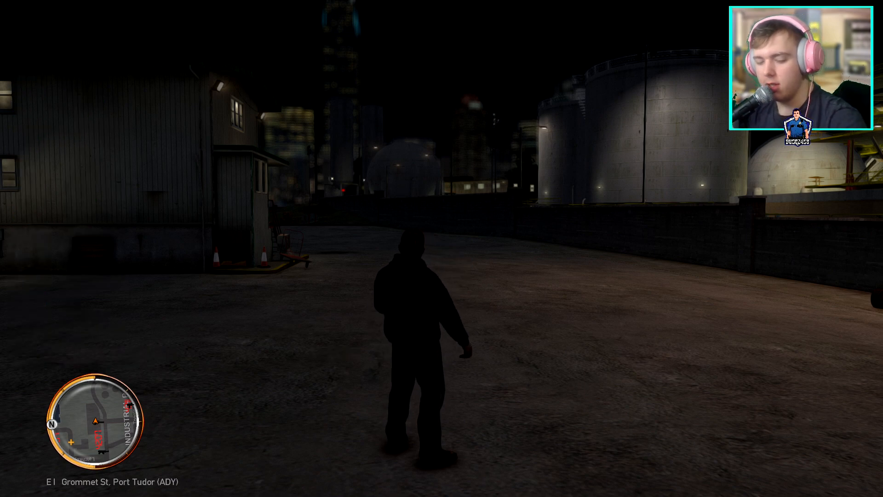
# - Spawn a police car with the console command "spawn police", close the console and get into the car
pyautogui.press('F4')
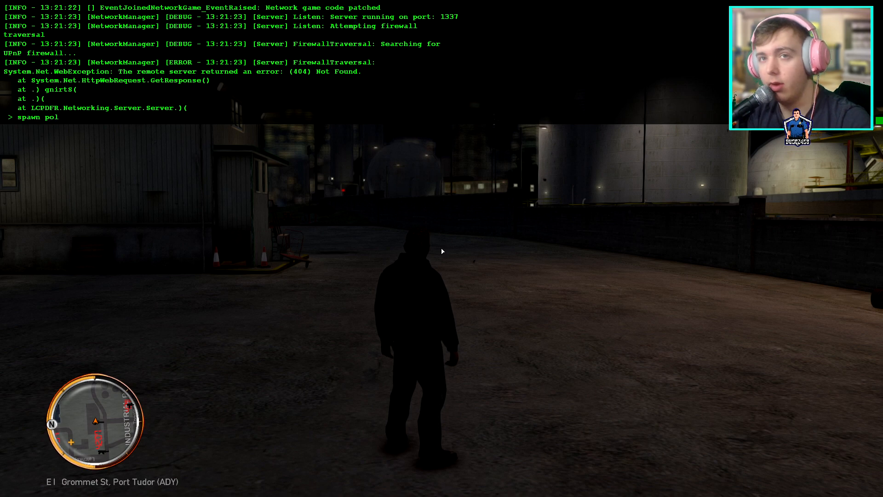
pyautogui.press('Return')
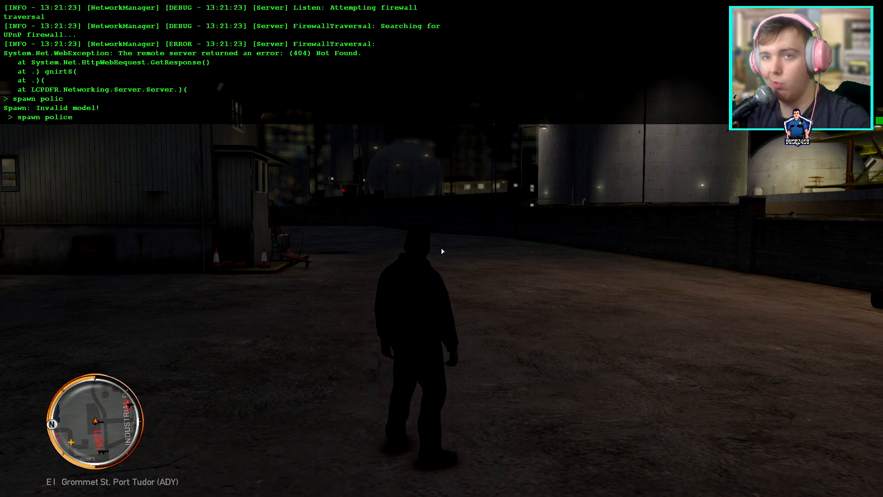
pyautogui.write('spawn police')
pyautogui.press('Return')
pyautogui.press('F4')
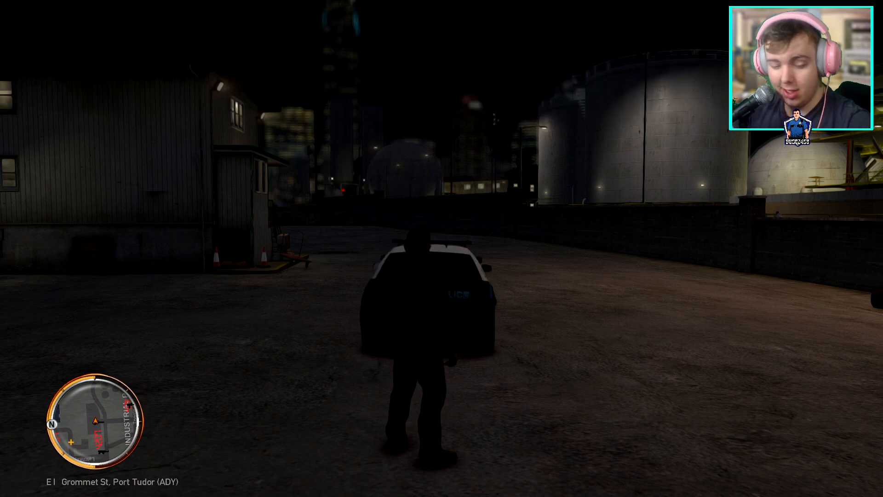
pyautogui.press('w')
pyautogui.press('f')
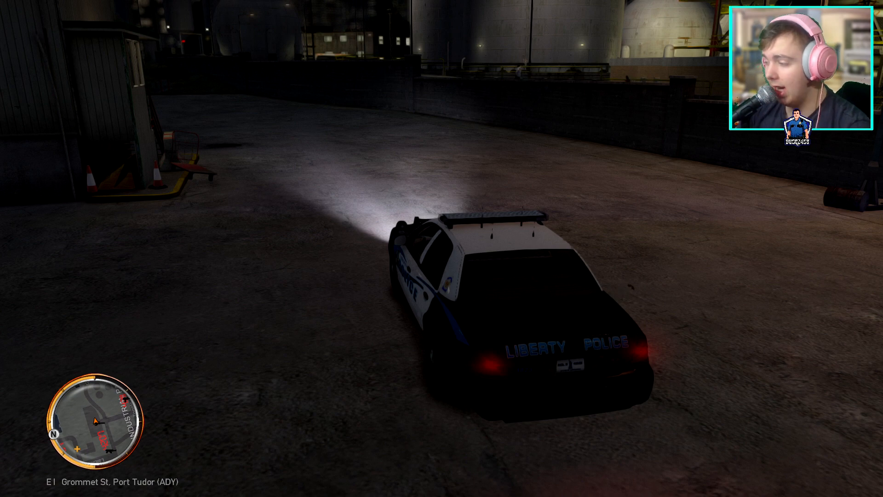
# - Cycle the police car's emergency lights through stage 3 and back to off, and show the ELS information display
pyautogui.press('j')
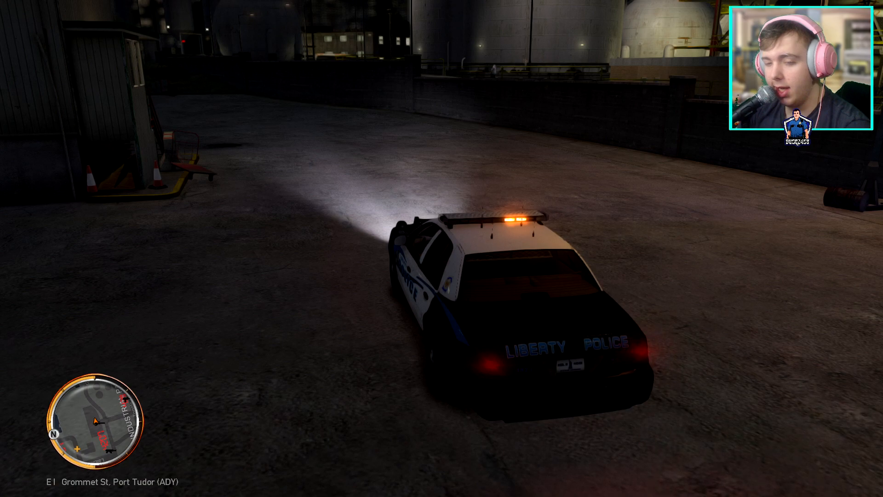
pyautogui.press('j')
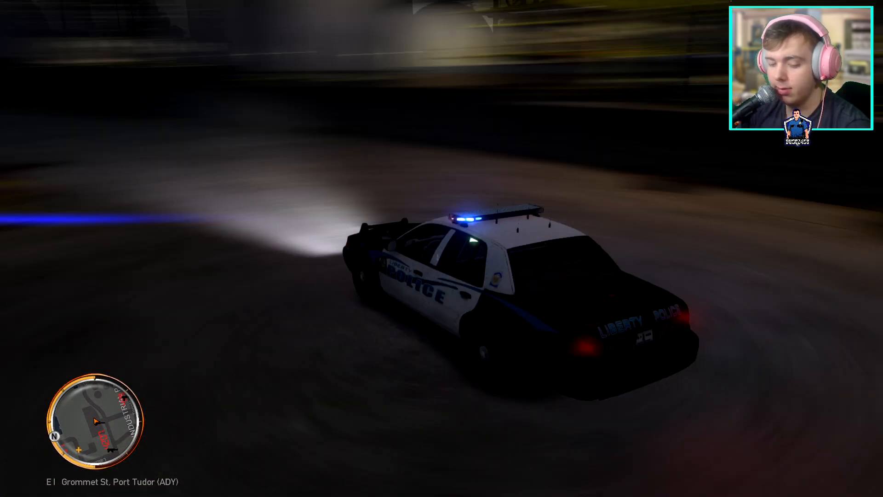
pyautogui.press('p')
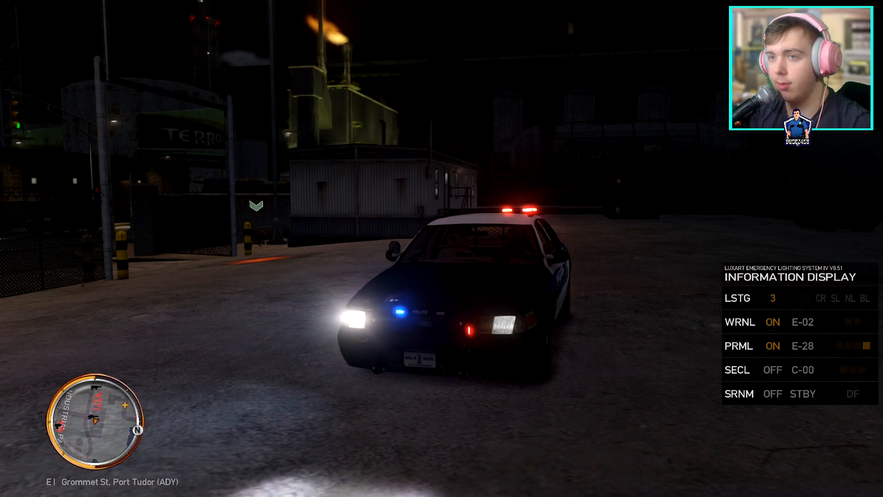
pyautogui.press('j')
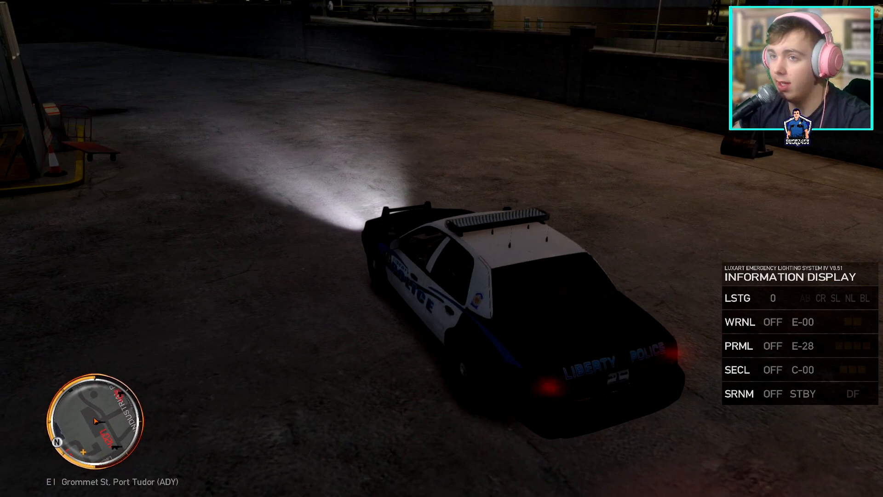
# - Test stage 1 lighting, the warning lights and the SL light, switching each one off again
pyautogui.press('j')
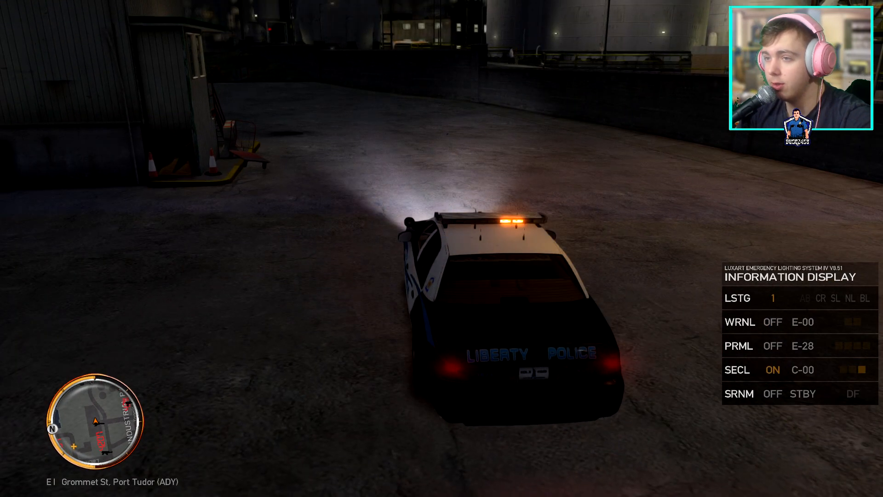
pyautogui.hotkey('shift', 'j')
pyautogui.press('k')
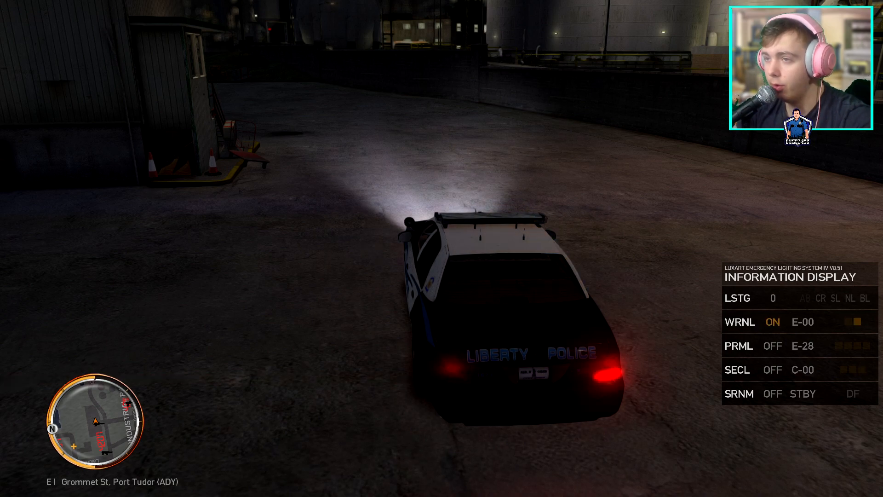
pyautogui.press('k')
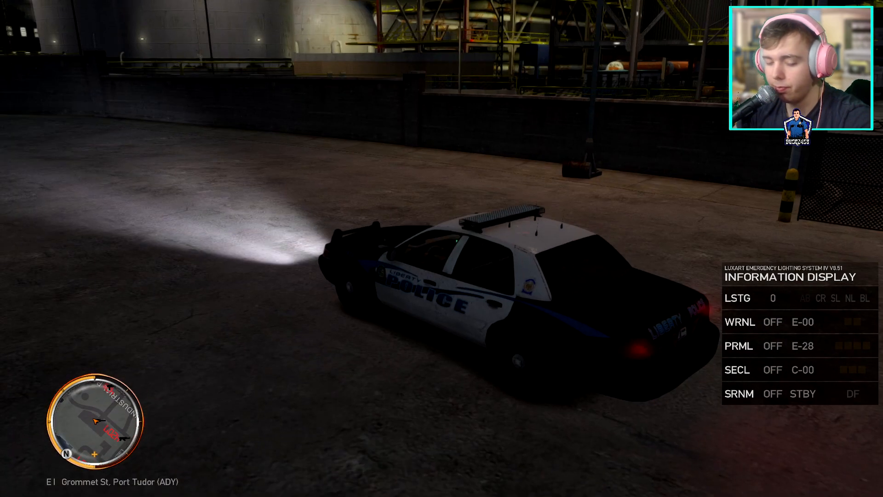
pyautogui.press('p')
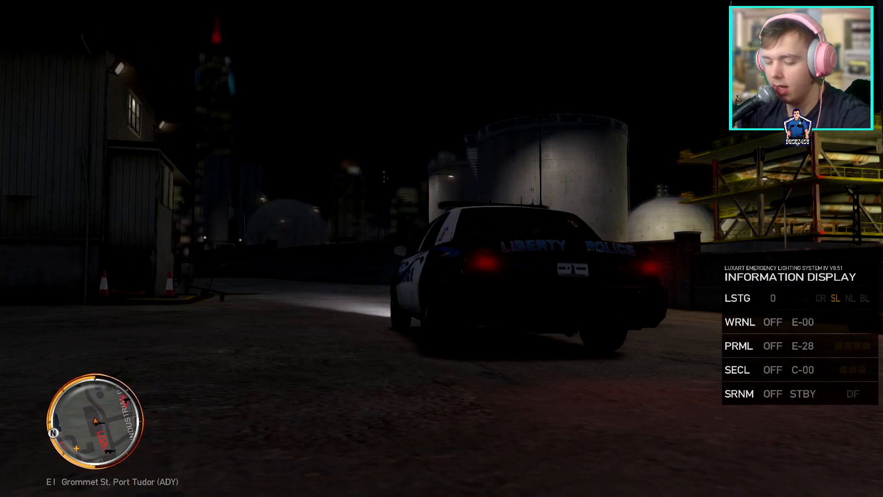
pyautogui.press('[')
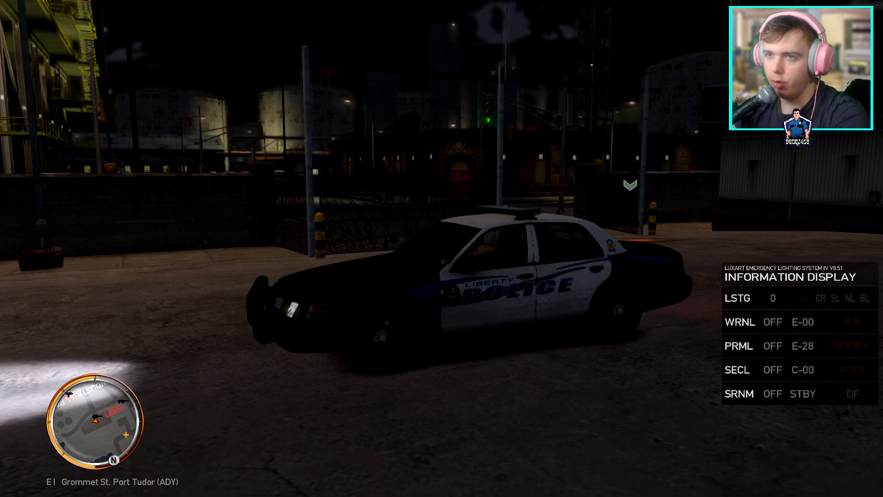
pyautogui.press(']')
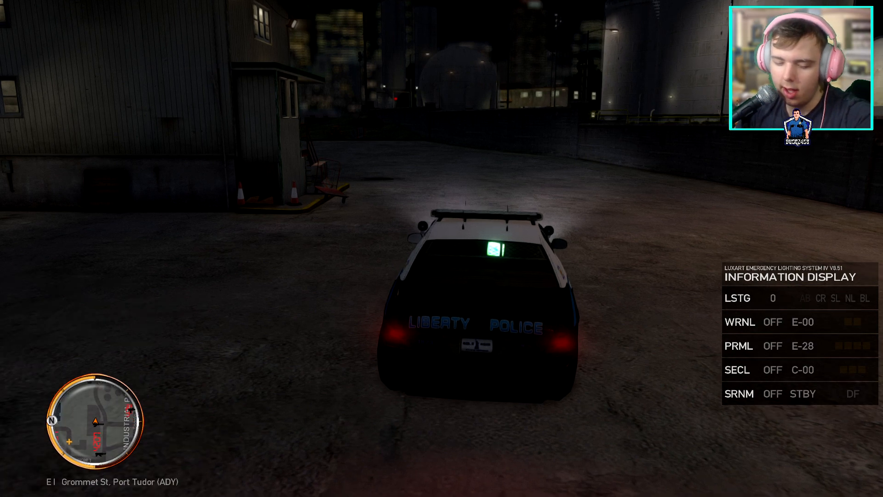
# - Raise the emergency lights to stage 3 and set the secondary light pattern to C-04
pyautogui.press('j')
pyautogui.press('j')
pyautogui.press('j')
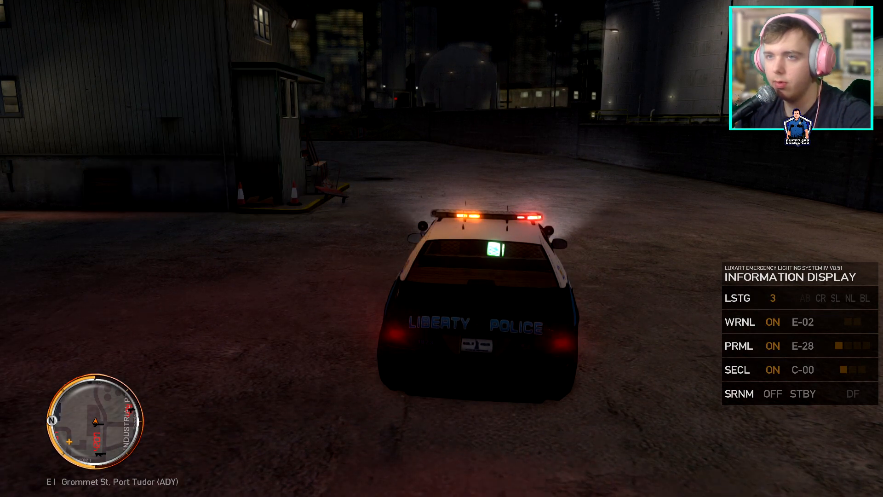
pyautogui.press('8')
pyautogui.press('8')
pyautogui.press('8')
pyautogui.press('8')
pyautogui.press('8')
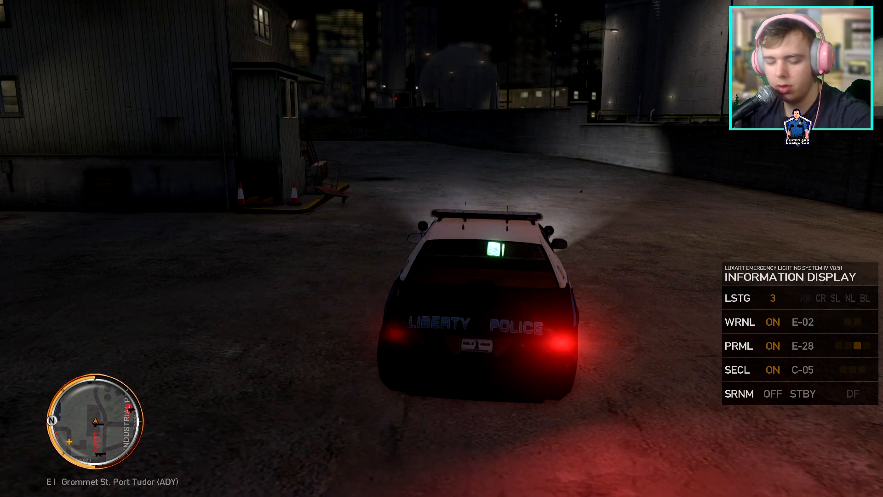
pyautogui.hotkey('ctrl', '8')
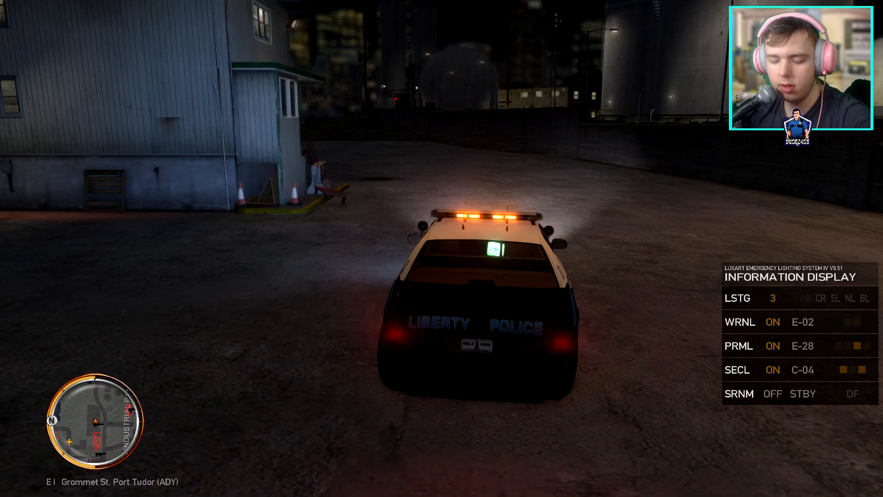
# - Drive the police car forward with its emergency lights flashing, and switch the lights off with the ELS information display shown
pyautogui.press('f')
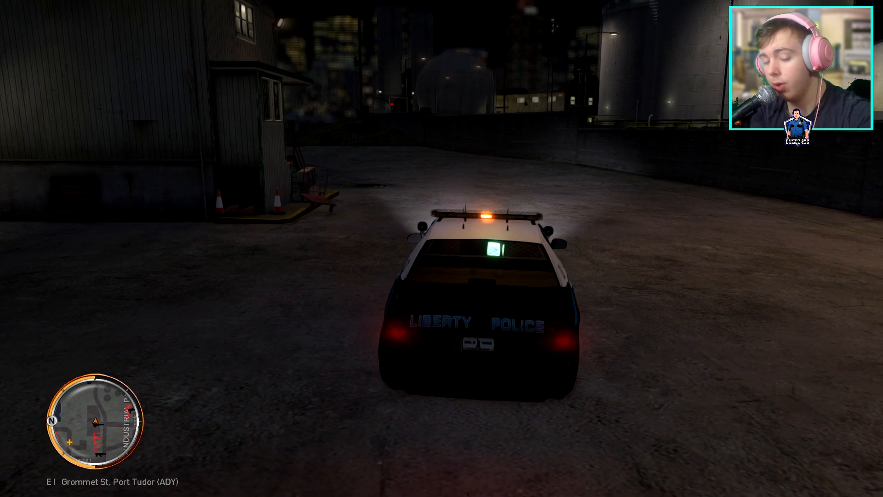
pyautogui.press('w')
pyautogui.press('a')
pyautogui.press('w')
pyautogui.press('a')
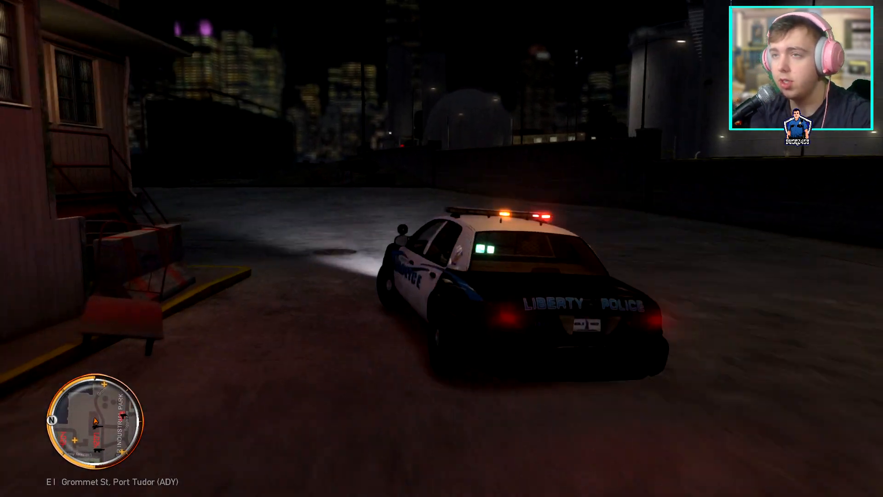
pyautogui.press('j')
pyautogui.press('d')
pyautogui.press('p')
# - Drive the police car around the industrial yard with its emergency lights off
pyautogui.press('w')
pyautogui.press('a')
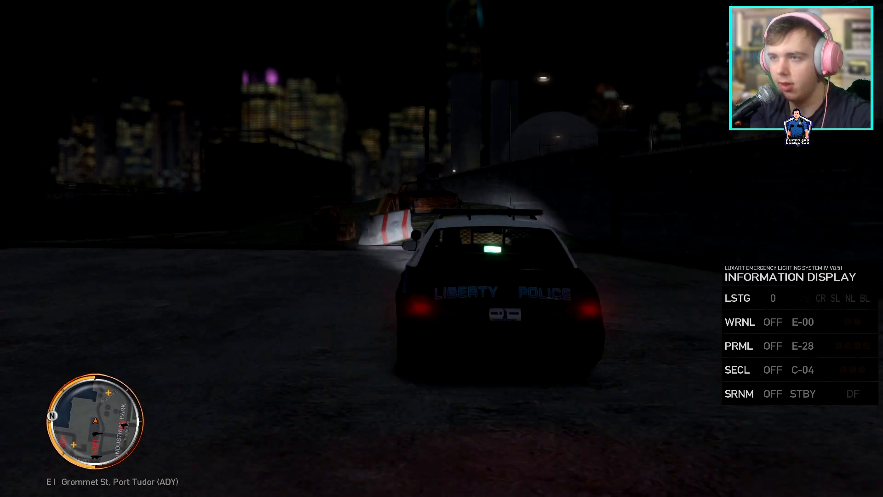
pyautogui.press('w')
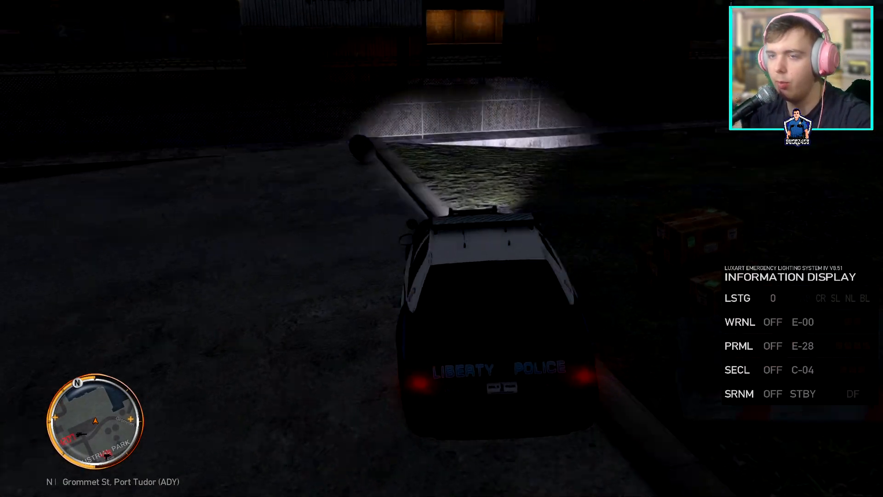
pyautogui.press('d')
pyautogui.press('w')
pyautogui.press('a')
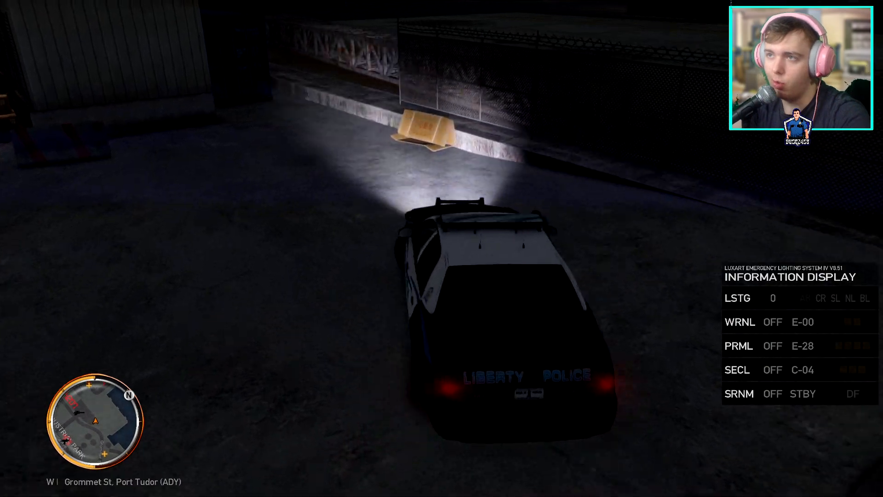
pyautogui.press('w')
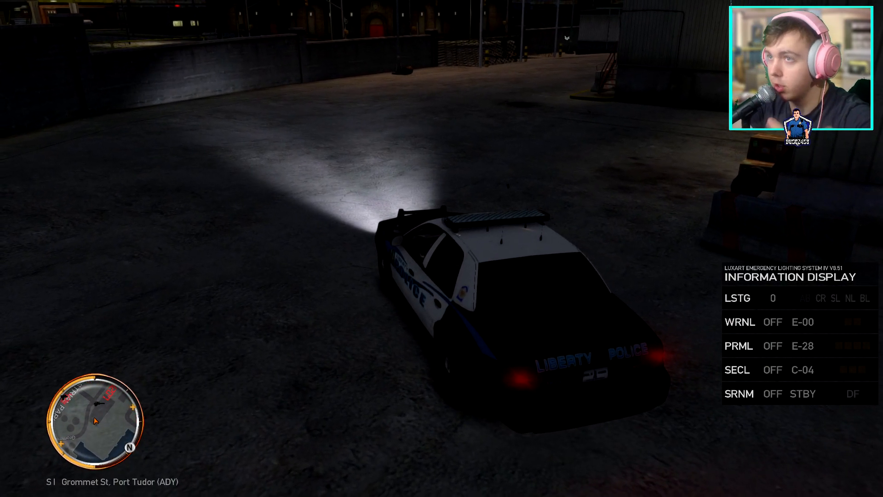
pyautogui.press('w')
pyautogui.press('d')
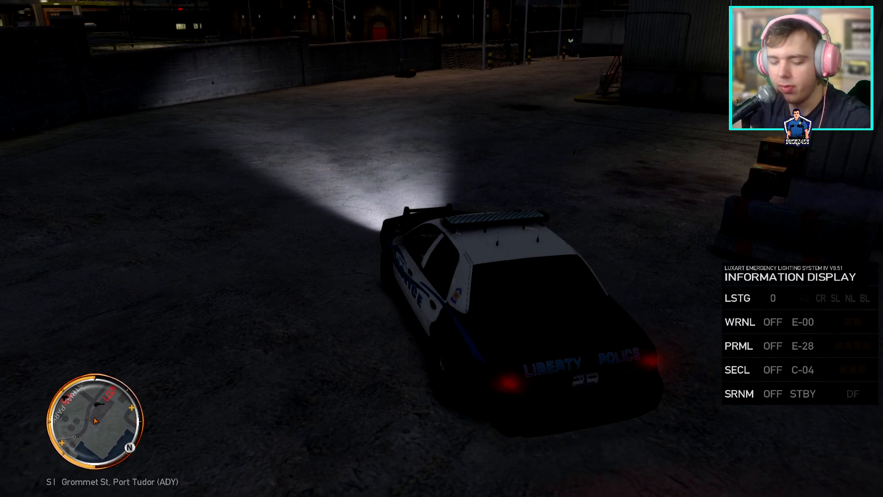
# - Set the emergency lights to stage 3, turn on the secondary lights and cycle their pattern back to C-04
pyautogui.press('j')
pyautogui.press('j')
pyautogui.press('j')
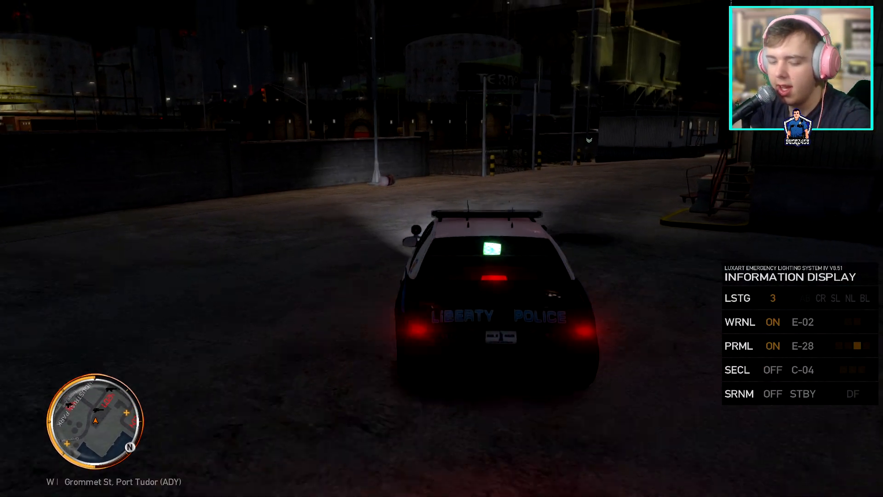
pyautogui.press('k')
pyautogui.press('8')
pyautogui.hotkey('ctrl', '8')
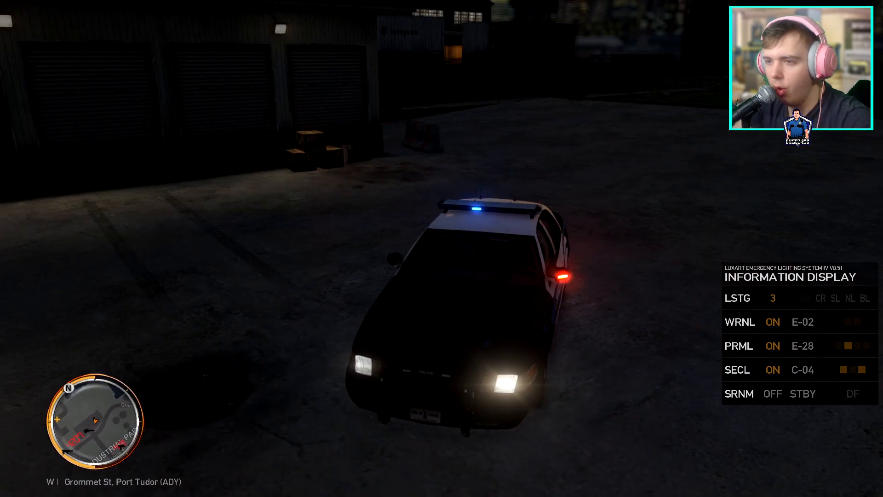
# - Cycle the police car's warning light pattern from E-02 to E-08 with the lights at stage 3
pyautogui.press('0')
pyautogui.press('0')
pyautogui.press('0')
pyautogui.press('0')
pyautogui.press('0')
pyautogui.press('0')
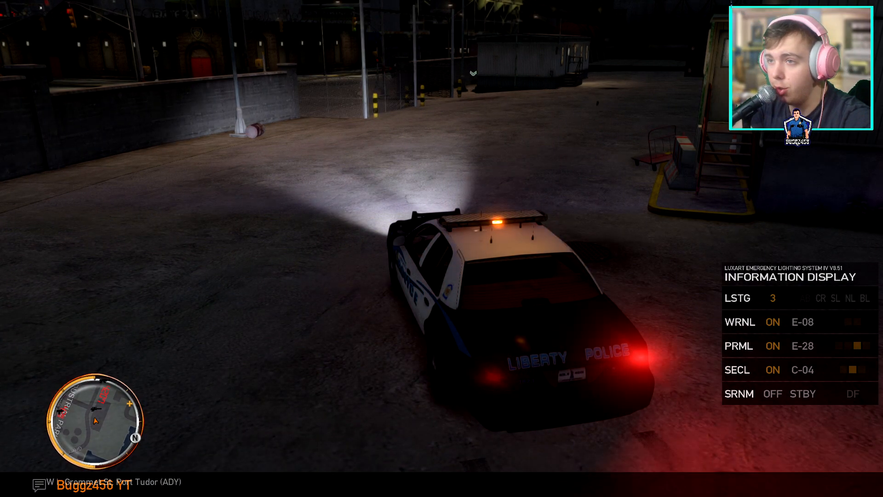
# - Advance the primary light pattern to E-36, and switch the emergency lights off with the chat entry closed
pyautogui.write('uu')
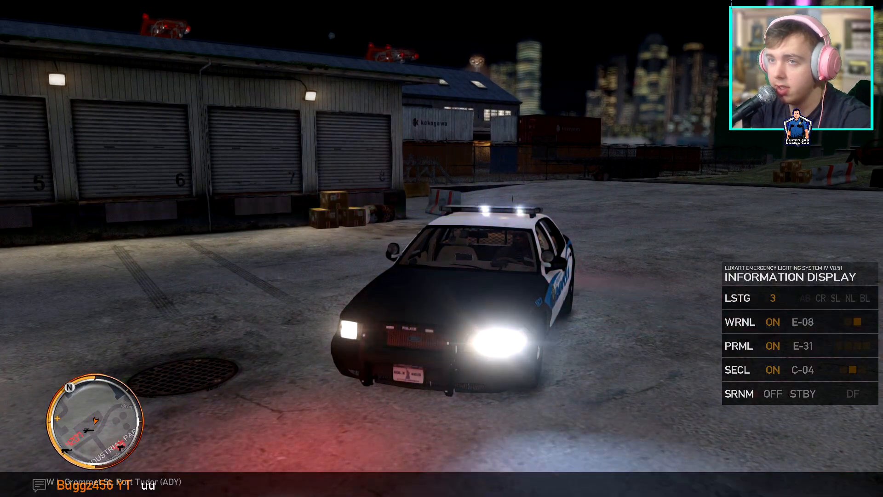
pyautogui.write('uuuuu')
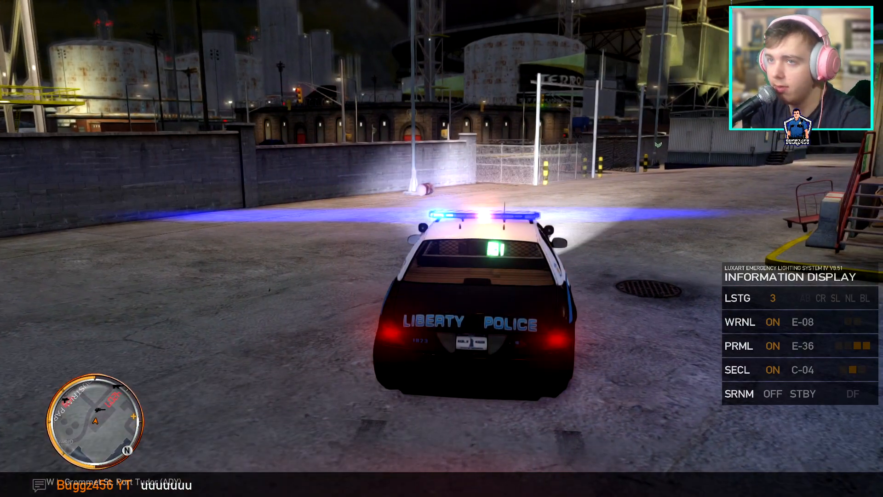
pyautogui.write('j!')
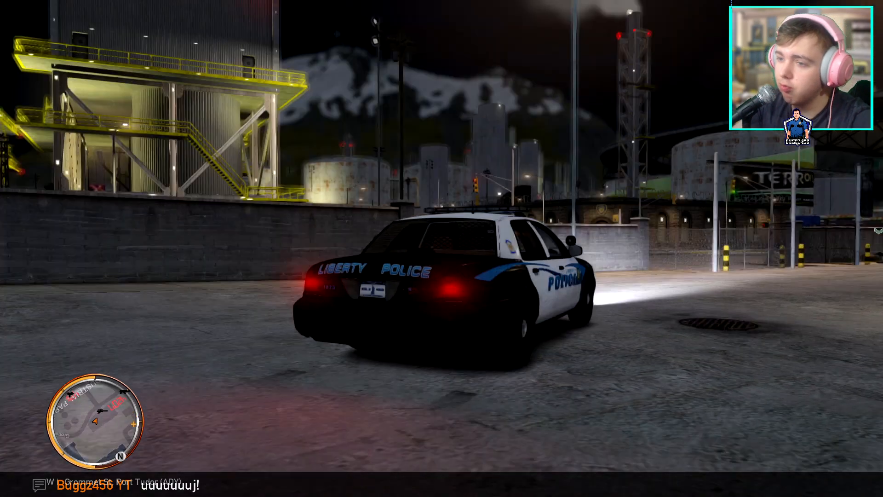
pyautogui.press('Escape')
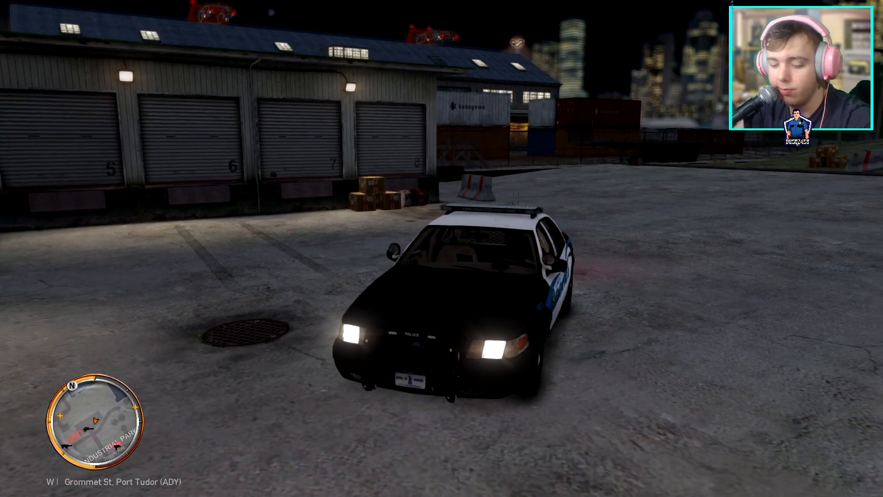
# - Cycle the emergency light stages while driving, and bring the police car to a stop in the yard with the lights off
pyautogui.press('j')
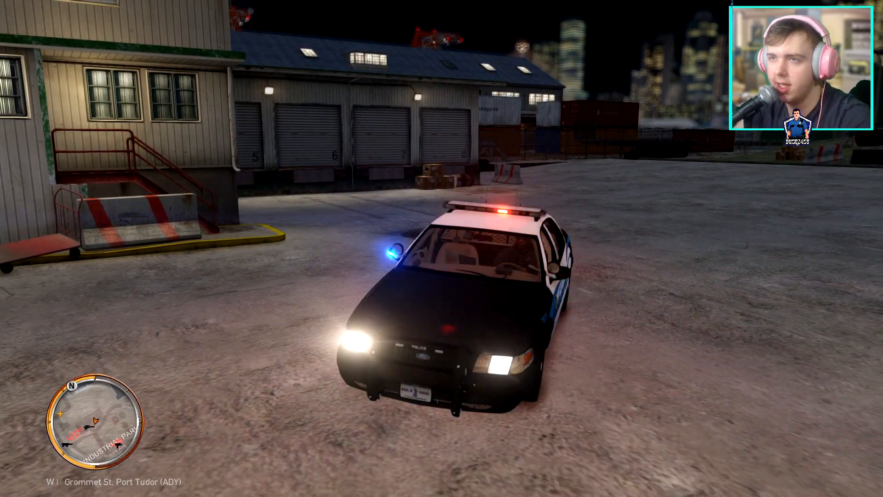
pyautogui.press('j')
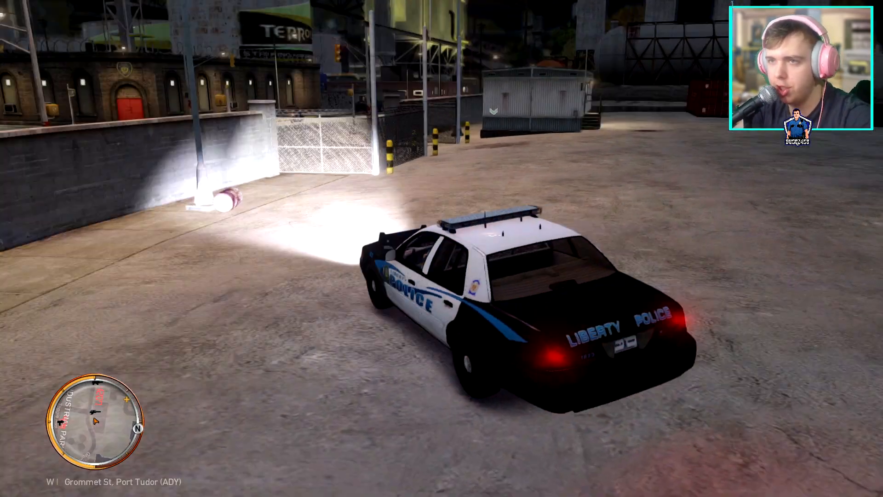
pyautogui.press('k')
pyautogui.press('s')
pyautogui.press('space')
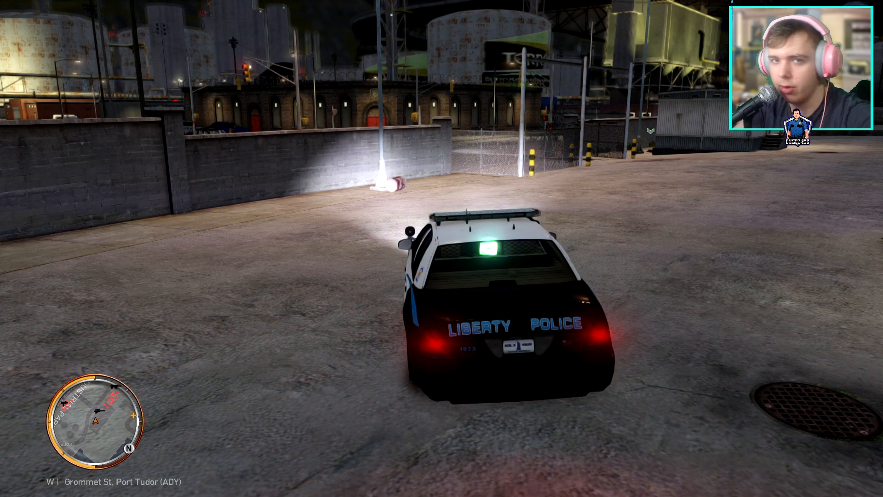
# - Get out of the parked police car and stand beside the driver's door
pyautogui.press('t')
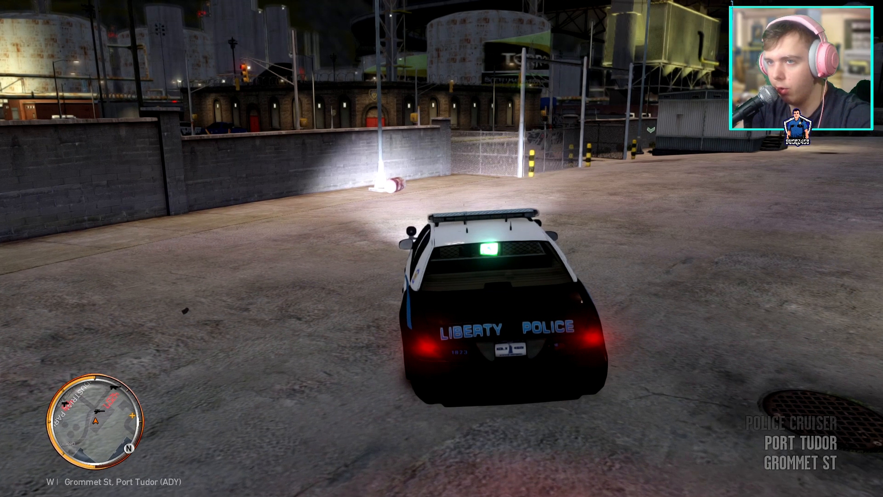
pyautogui.press('f')
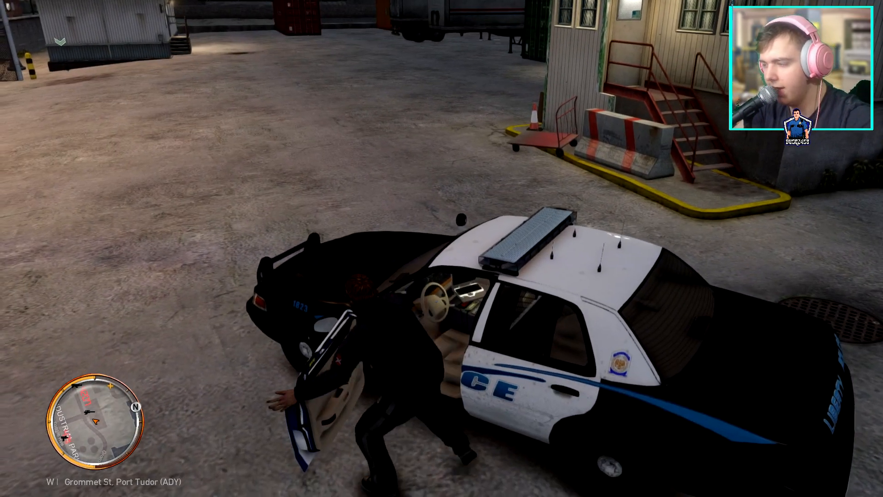
pyautogui.press('a')
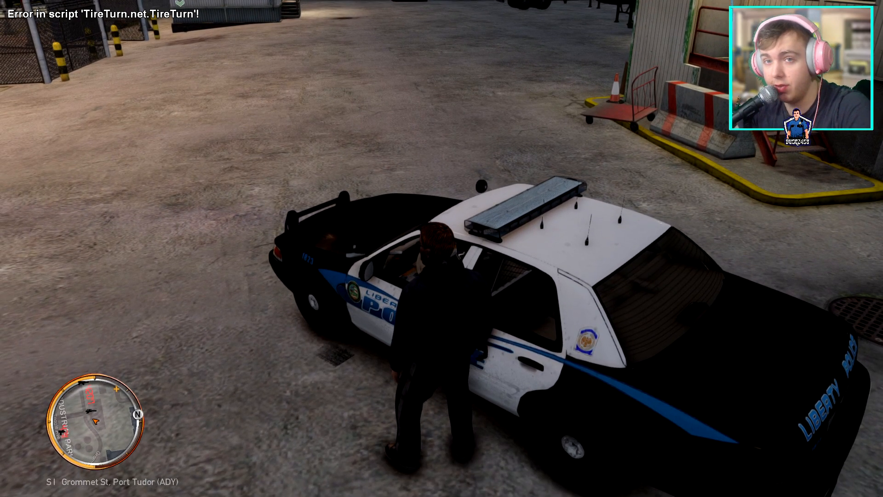